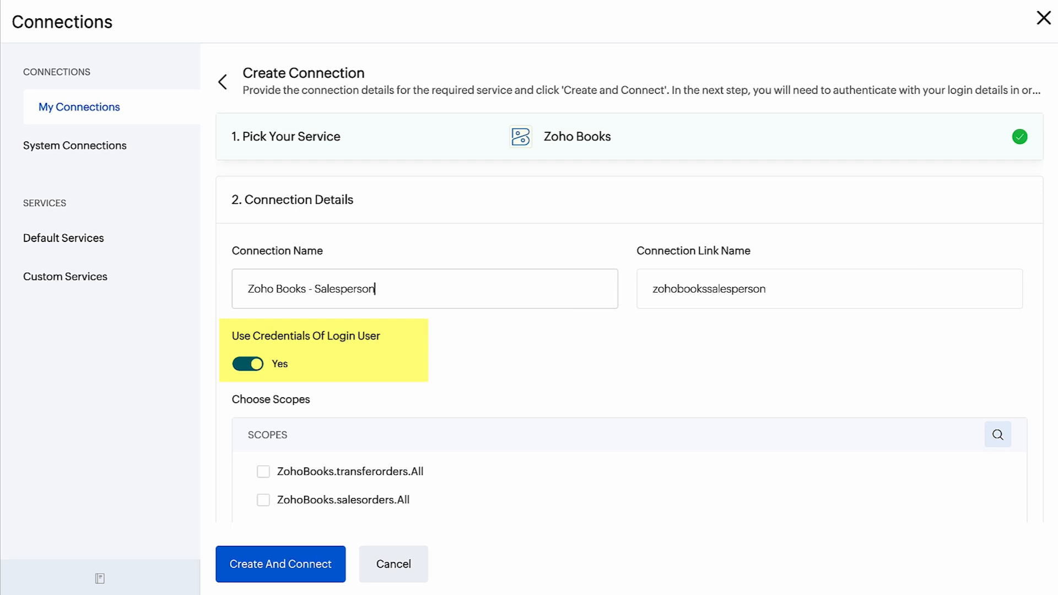
Create the Zoho Books - Salesperson connection with the selected scopes and authorize Zoho Flow by accepting the requested permissions
{"action": "scroll", "coordinate": [631, 318], "scroll_direction": "down", "scroll_amount": 2}
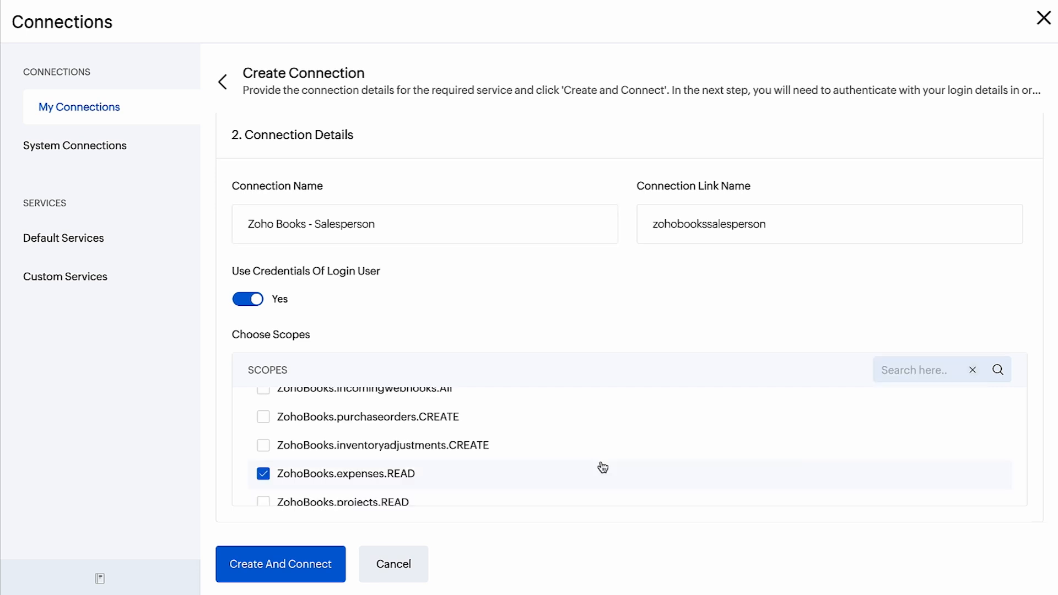
{"action": "scroll", "coordinate": [603, 467], "scroll_direction": "up", "scroll_amount": 5}
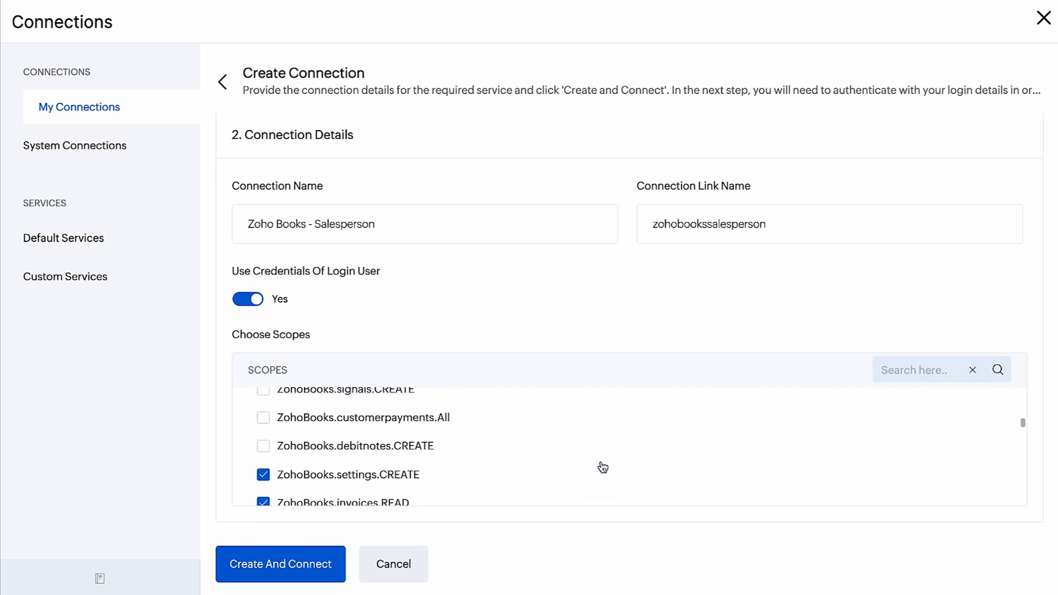
{"action": "scroll", "coordinate": [603, 467], "scroll_direction": "down", "scroll_amount": 1}
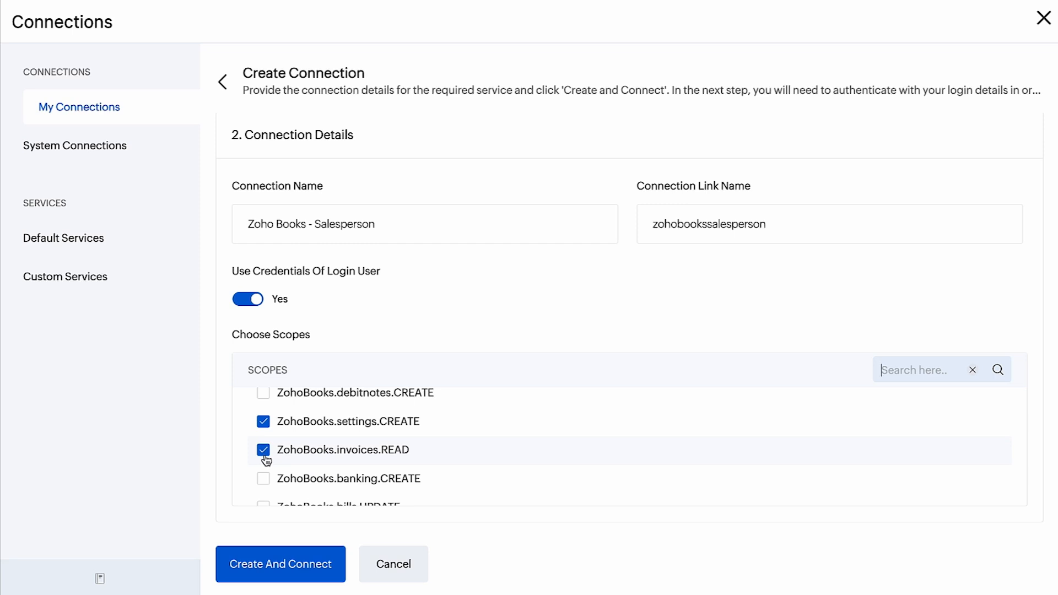
{"action": "left_click", "coordinate": [279, 569]}
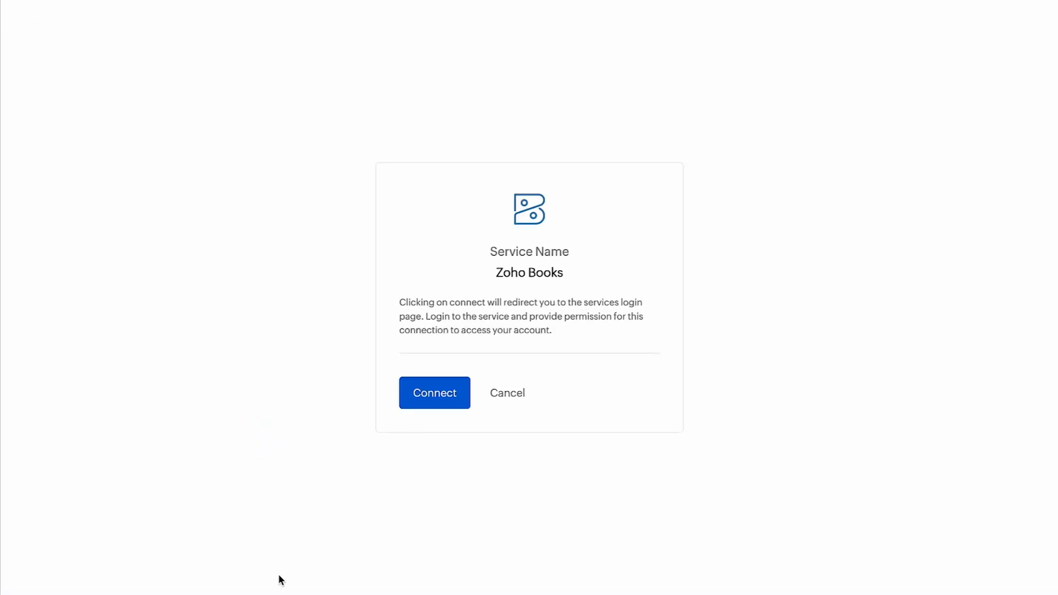
{"action": "left_click", "coordinate": [428, 404]}
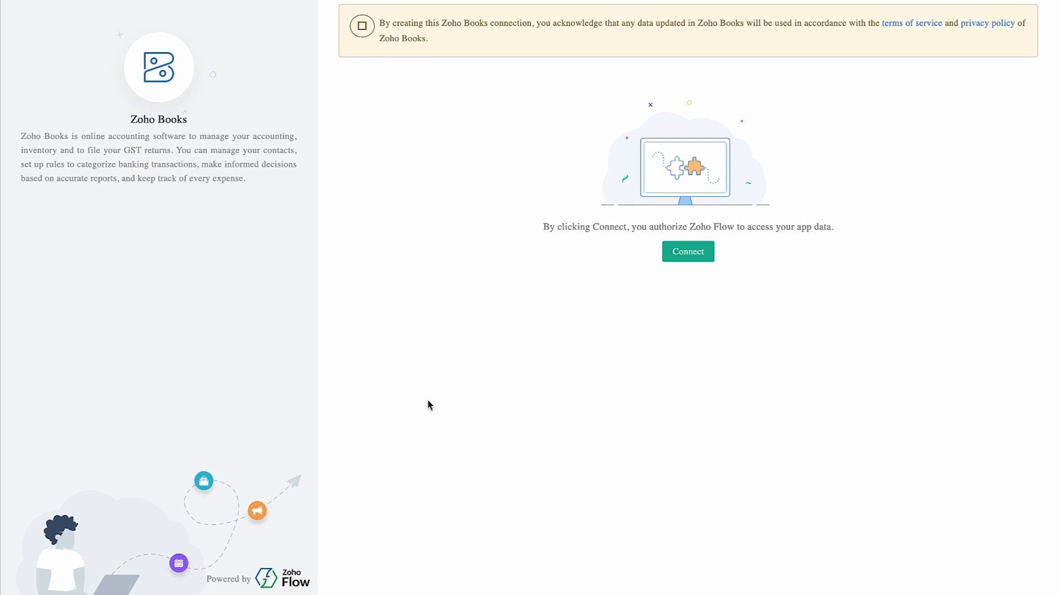
{"action": "left_click", "coordinate": [673, 253]}
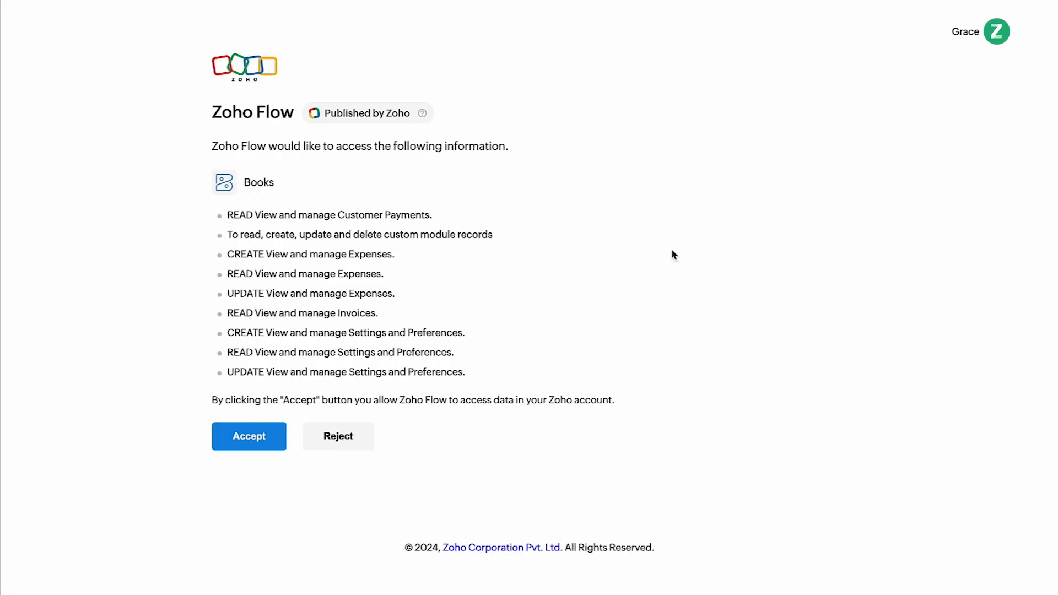
{"action": "left_click", "coordinate": [277, 447]}
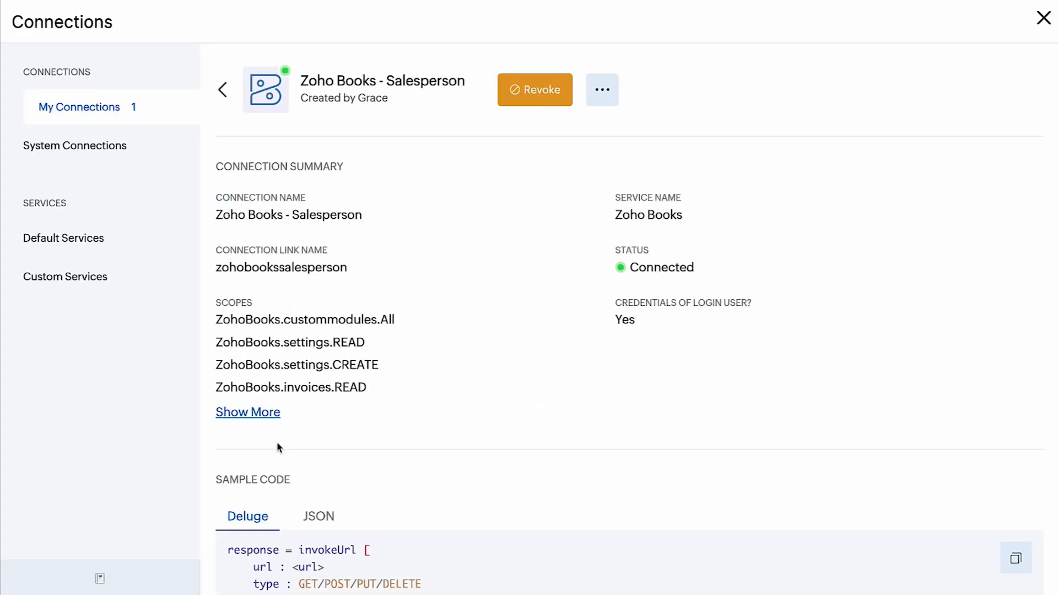
{"action": "scroll", "coordinate": [278, 447], "scroll_direction": "down", "scroll_amount": 2}
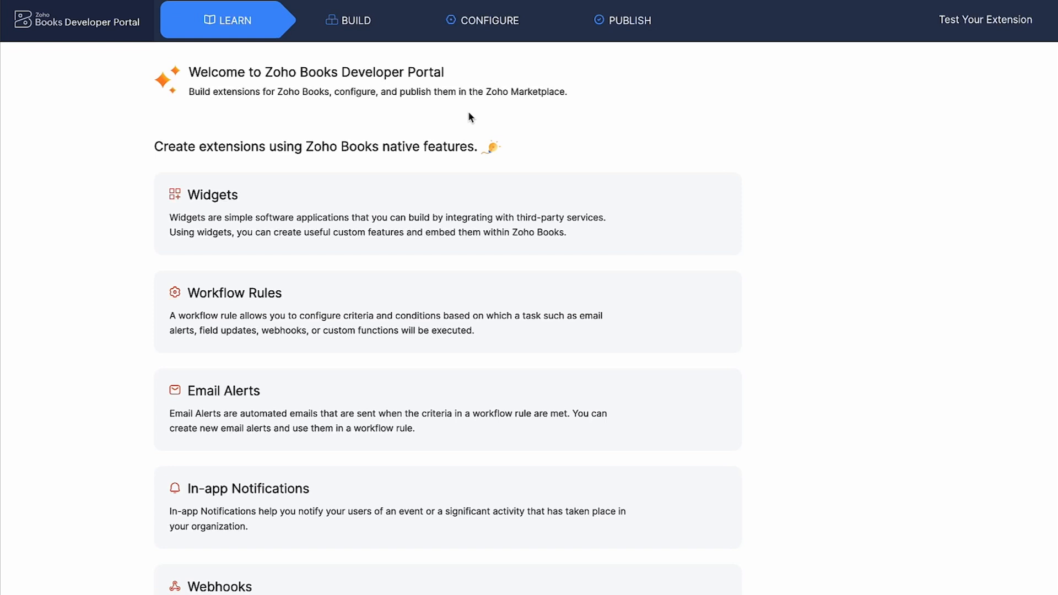
Add a global field named Data Store, described as "To store the value of the salesperson", with Text Box (Single Line) type
{"action": "left_click", "coordinate": [503, 32]}
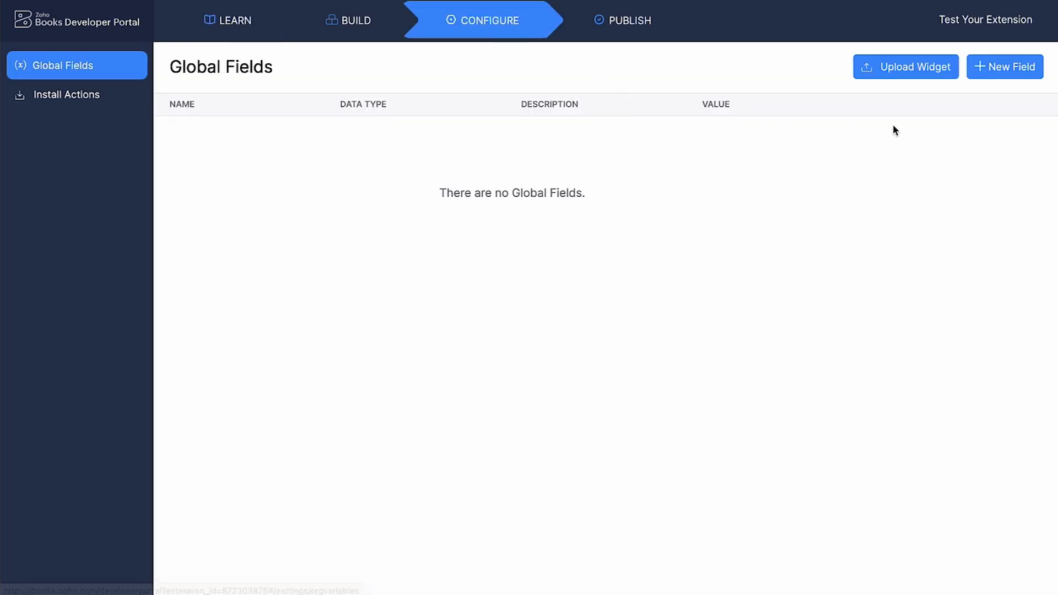
{"action": "left_click", "coordinate": [992, 73]}
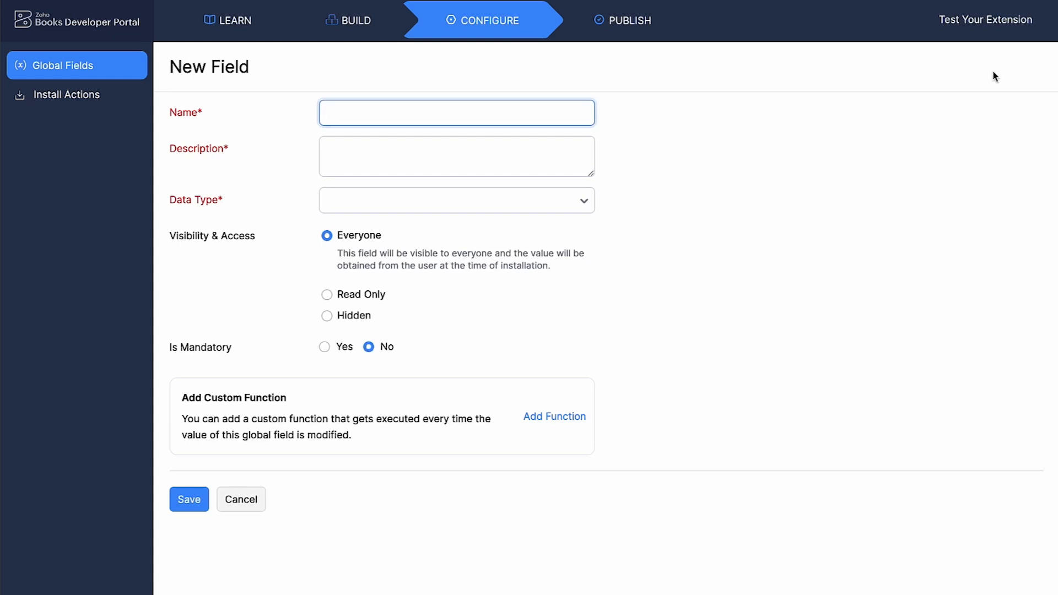
{"action": "type", "text": "Data Store"}
{"action": "left_click", "coordinate": [503, 151]}
{"action": "type", "text": "To store the value of the salesperson"}
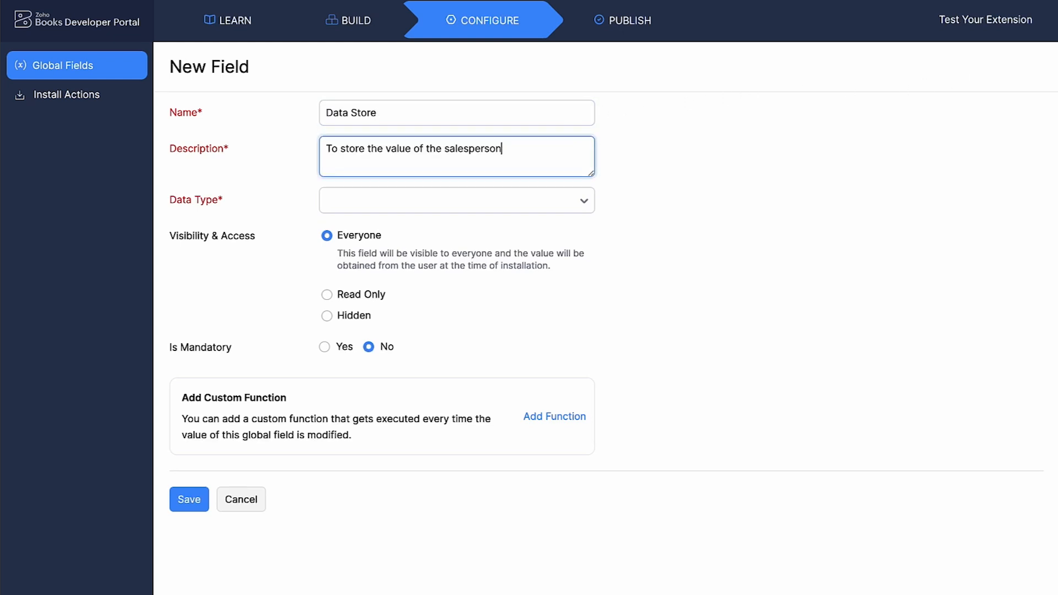
{"action": "left_click", "coordinate": [463, 202]}
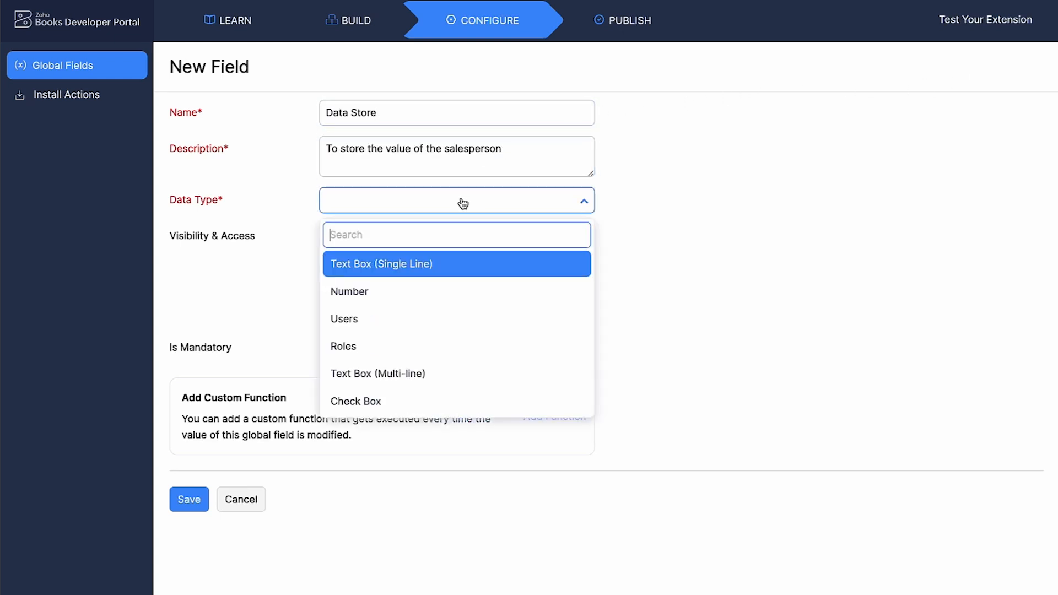
{"action": "left_click", "coordinate": [415, 265]}
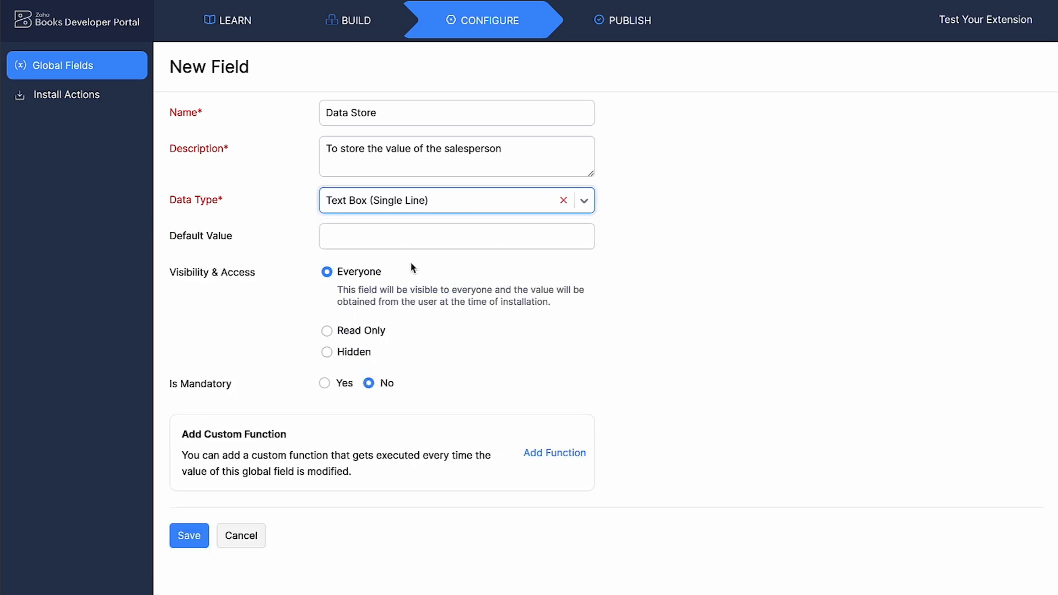
{"action": "left_click", "coordinate": [201, 539]}
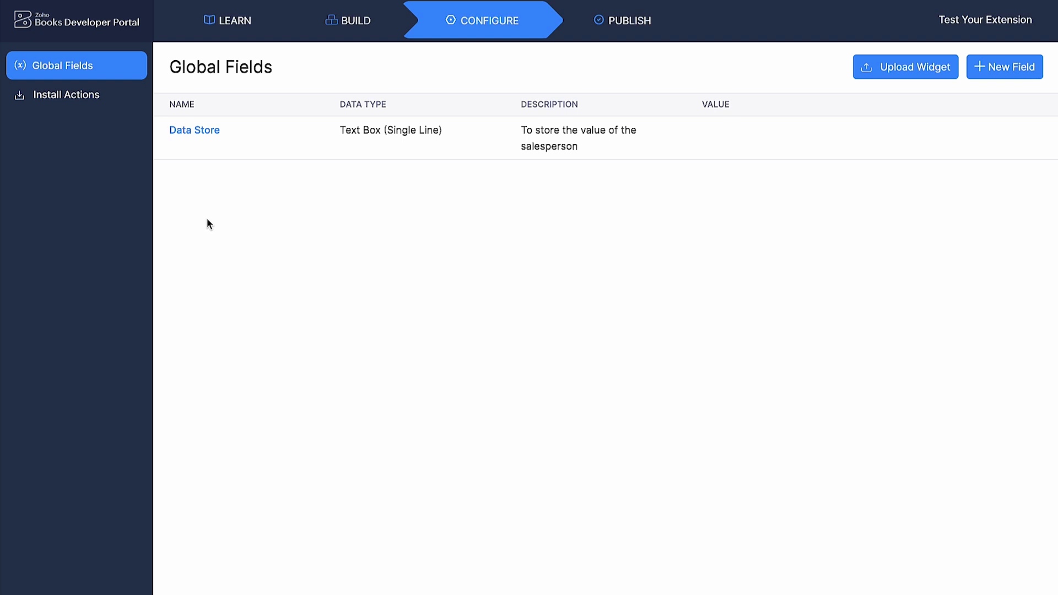
Open the Data Store global field to view its placeholder
{"action": "left_click", "coordinate": [205, 131]}
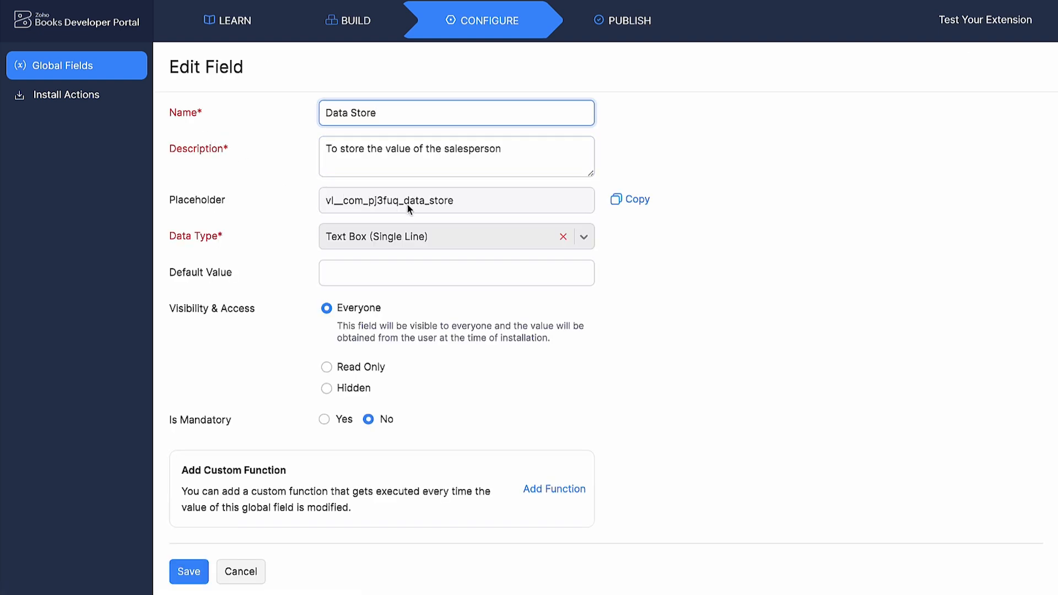
{"action": "left_click", "coordinate": [398, 215]}
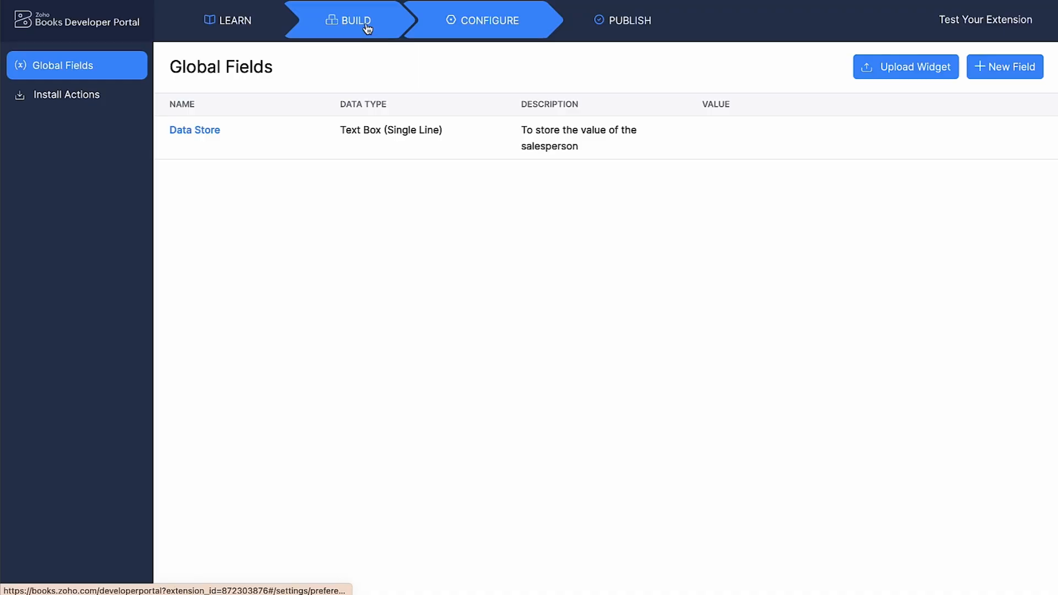
Start a custom module named Salesperson with plural name Salesperson Commission and the pasted description
{"action": "left_click", "coordinate": [367, 26]}
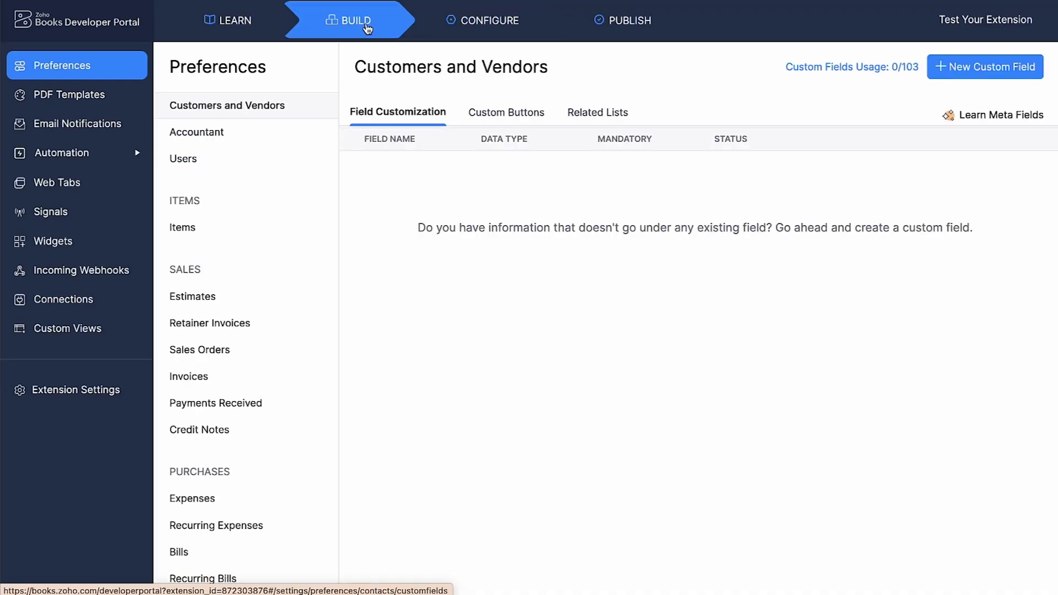
{"action": "scroll", "coordinate": [260, 231], "scroll_direction": "down", "scroll_amount": 6}
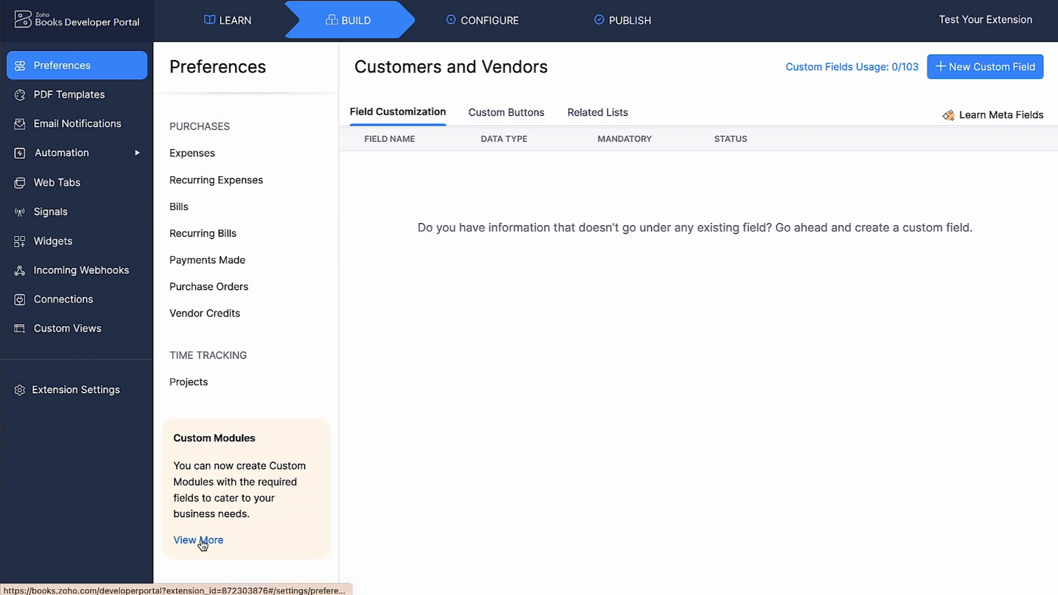
{"action": "left_click", "coordinate": [203, 543]}
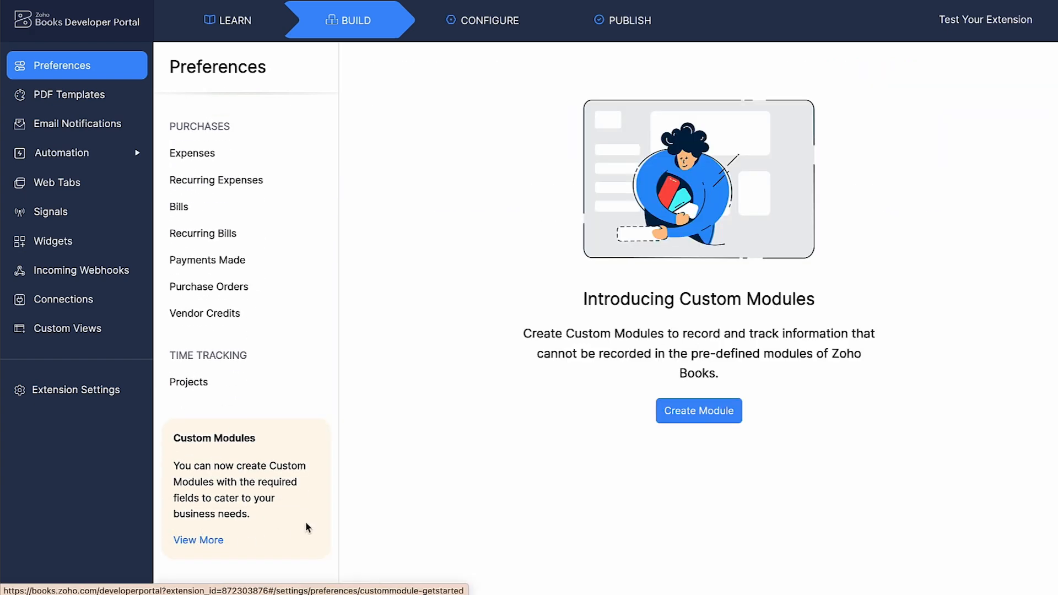
{"action": "left_click", "coordinate": [695, 425]}
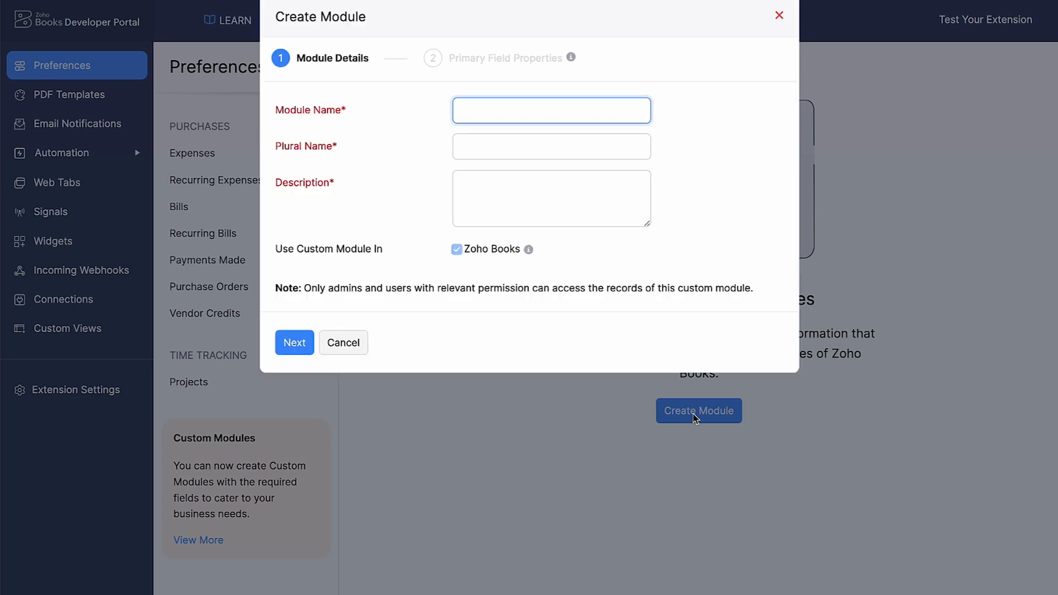
{"action": "type", "text": "Salesperson"}
{"action": "left_click", "coordinate": [571, 147]}
{"action": "type", "text": "Salesperson Commission"}
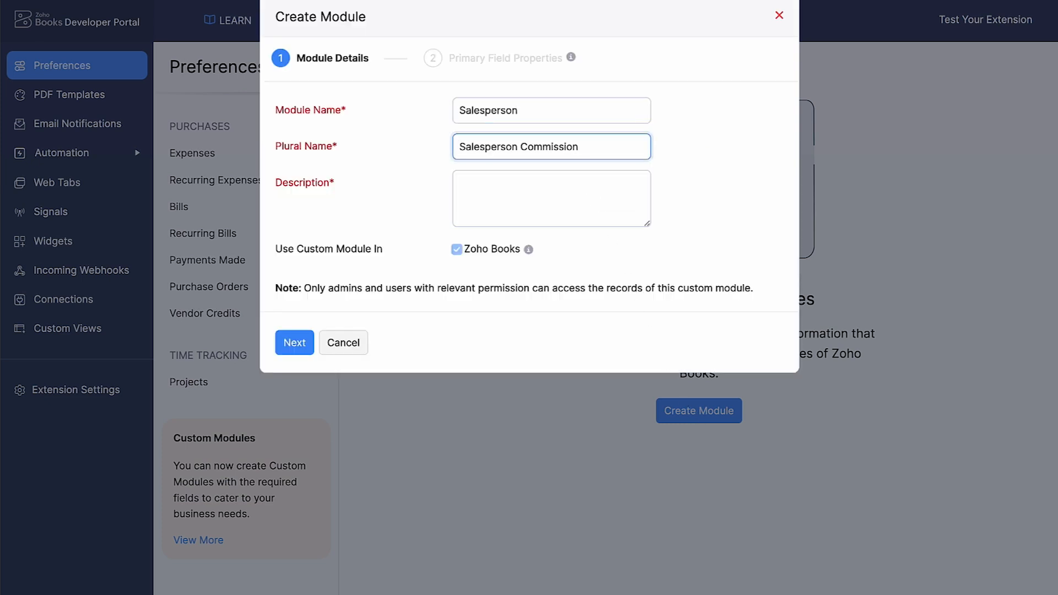
{"action": "left_click", "coordinate": [537, 188]}
{"action": "type", "text": "To keep track of the salespersons and their commissions"}
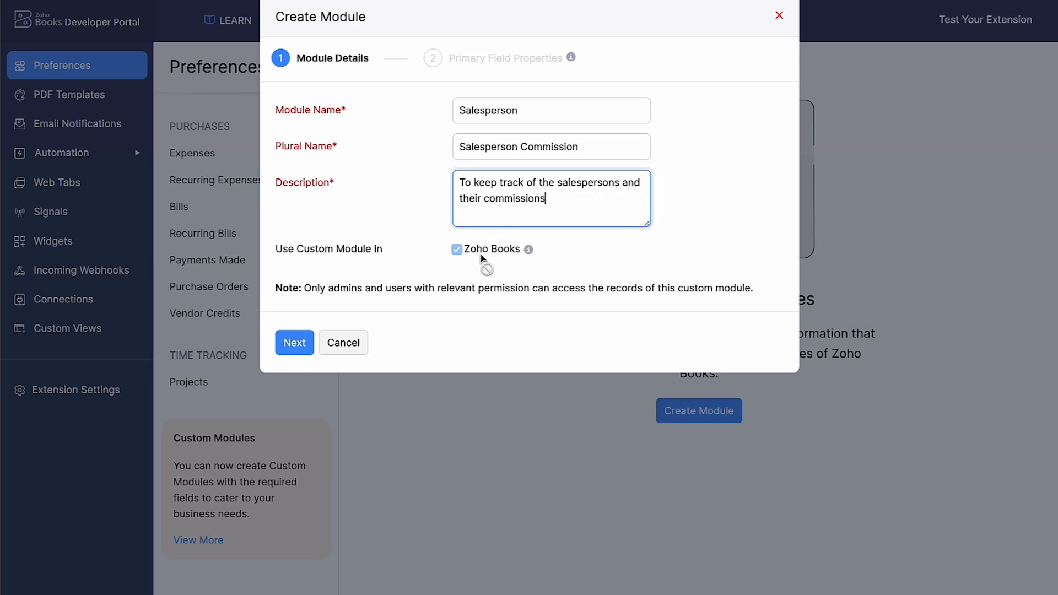
{"action": "left_click", "coordinate": [296, 346]}
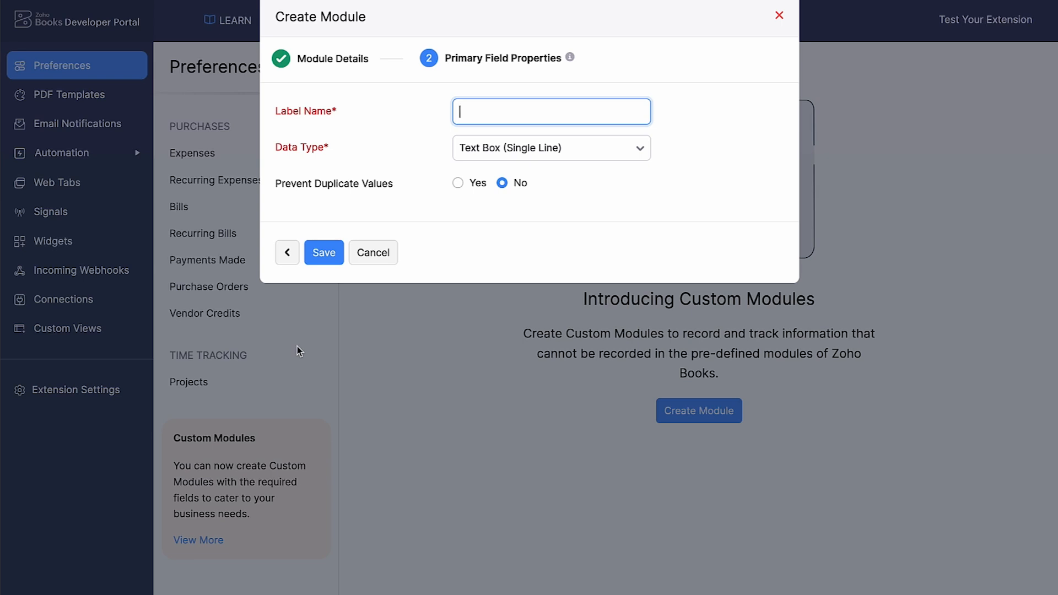
Set the module's primary field label to Salesperson Name with Text Box (Single Line) type and save the module
{"action": "type", "text": "Salesperson Name"}
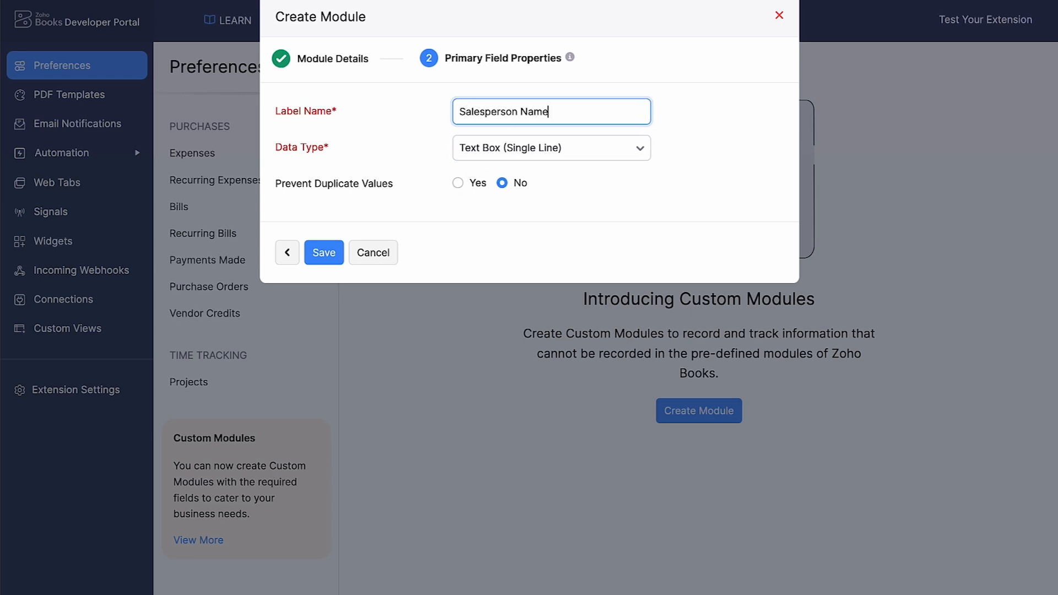
{"action": "left_click", "coordinate": [486, 148]}
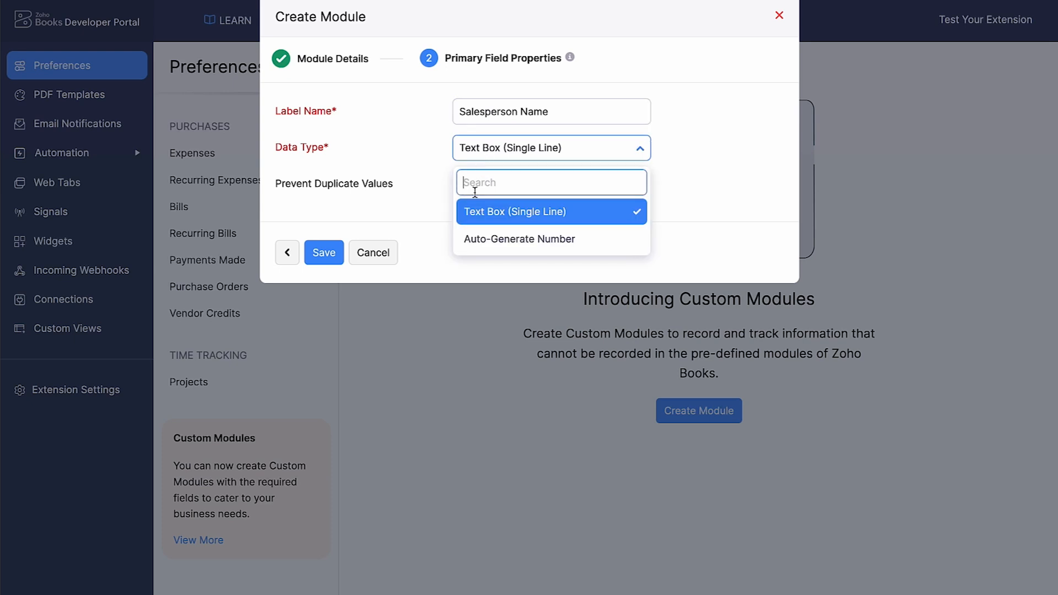
{"action": "left_click", "coordinate": [467, 221]}
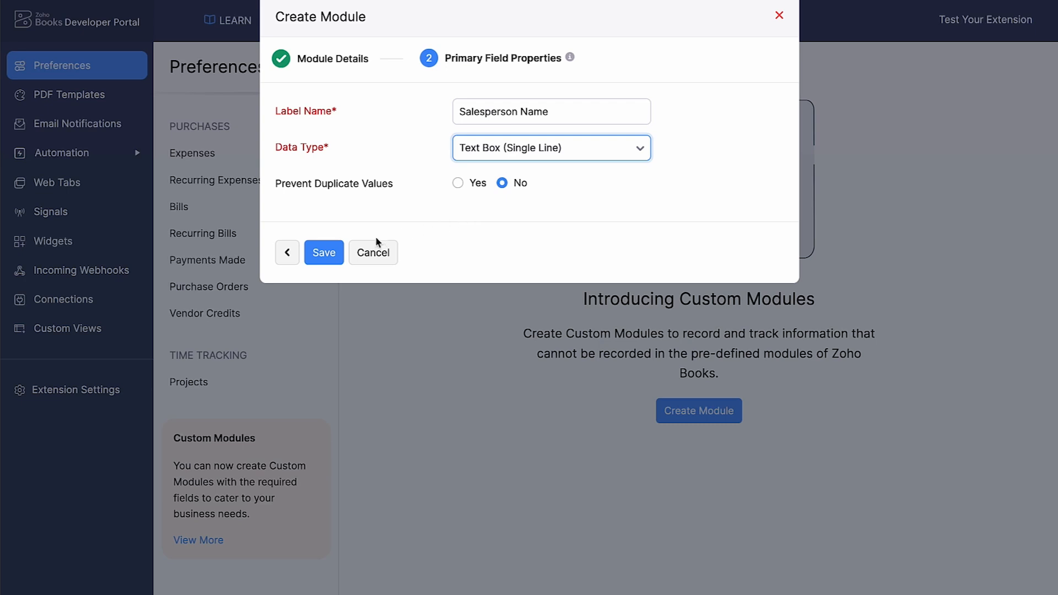
{"action": "left_click", "coordinate": [339, 253]}
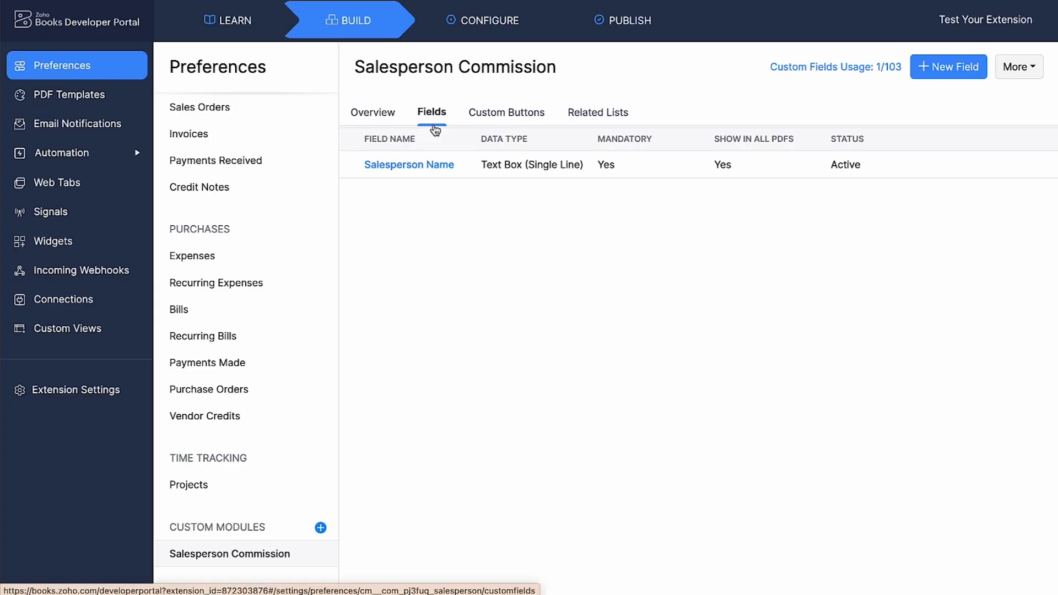
Add a Salesperson Email field of Email type to the Salesperson Commission module
{"action": "left_click", "coordinate": [974, 74]}
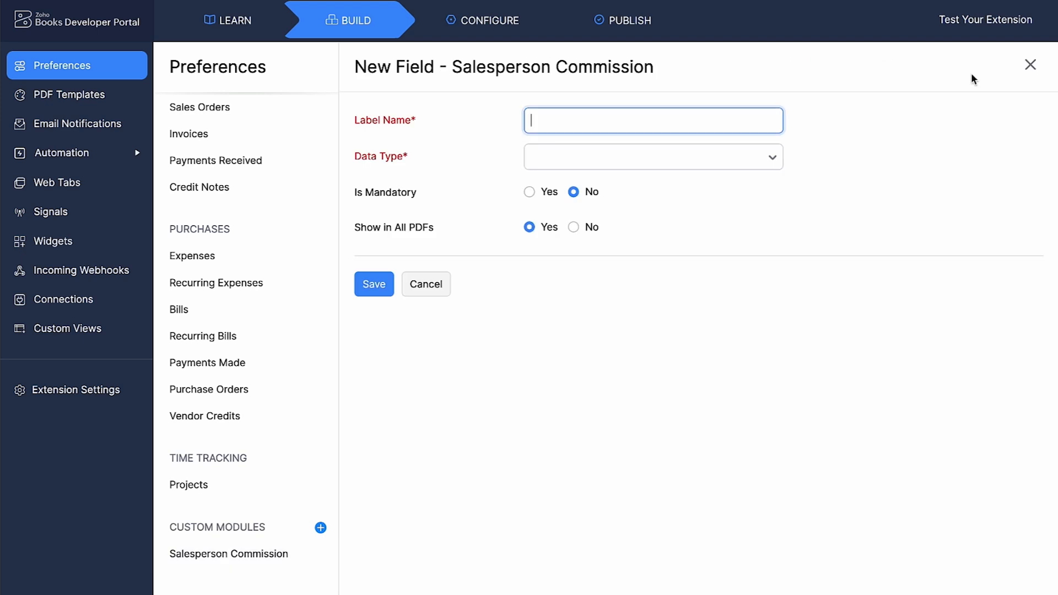
{"action": "type", "text": "Salesperson Email"}
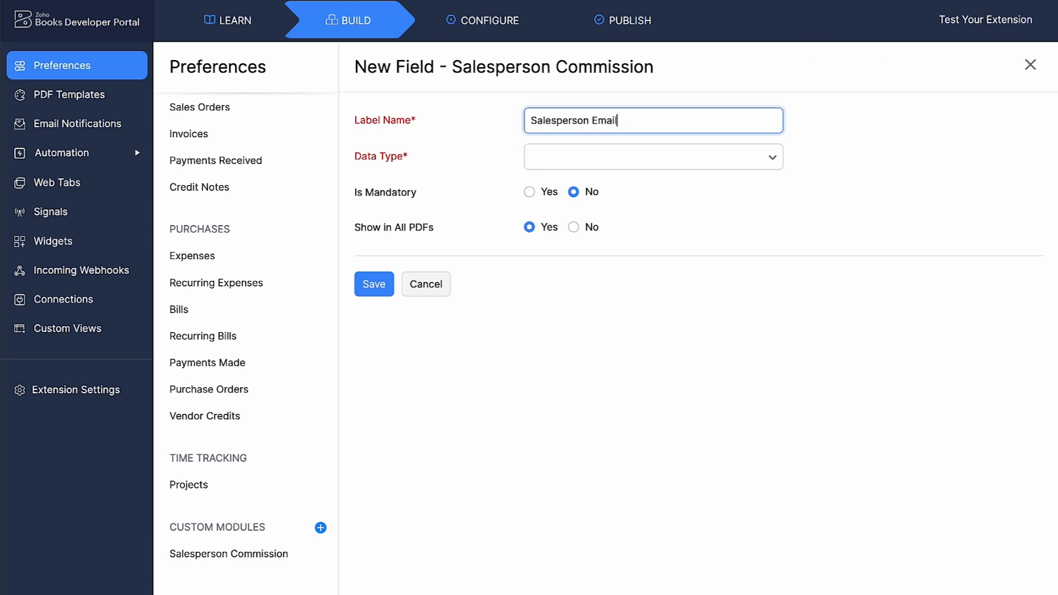
{"action": "left_click", "coordinate": [777, 161]}
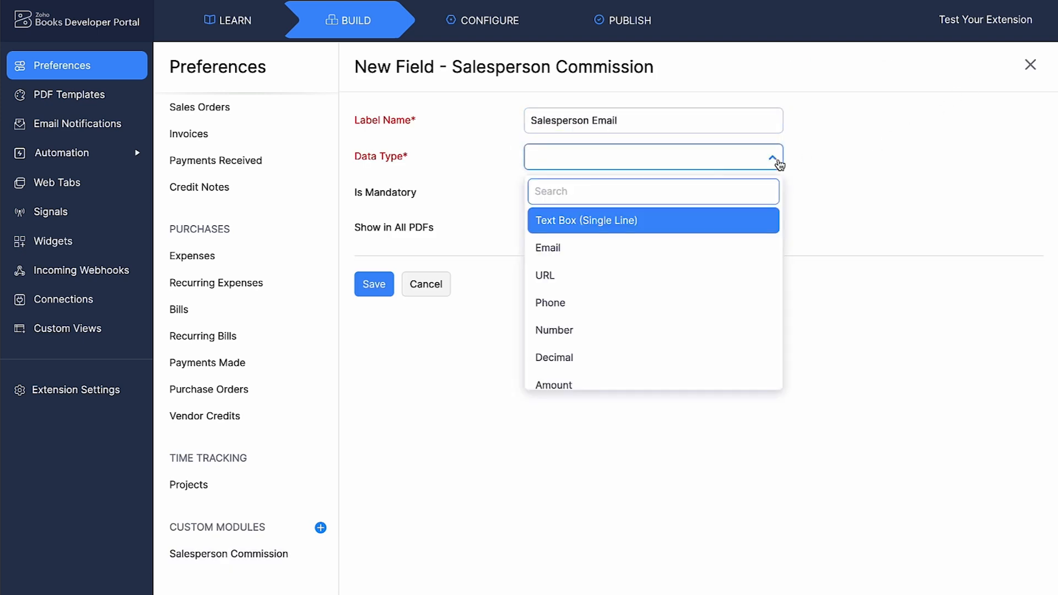
{"action": "left_click", "coordinate": [679, 244]}
{"action": "scroll", "coordinate": [670, 248], "scroll_direction": "down", "scroll_amount": 4}
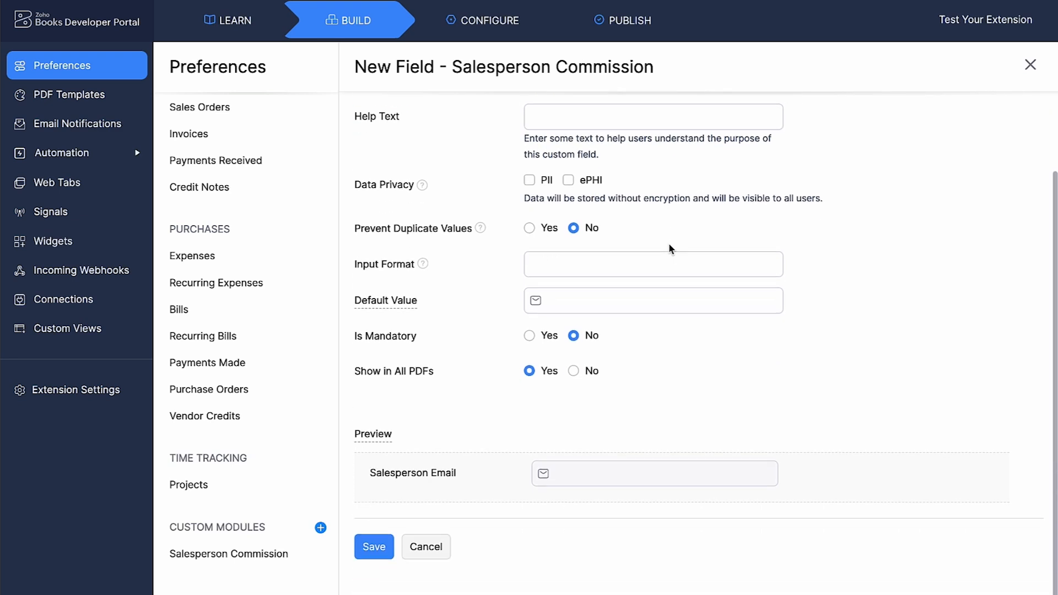
{"action": "left_click", "coordinate": [364, 546]}
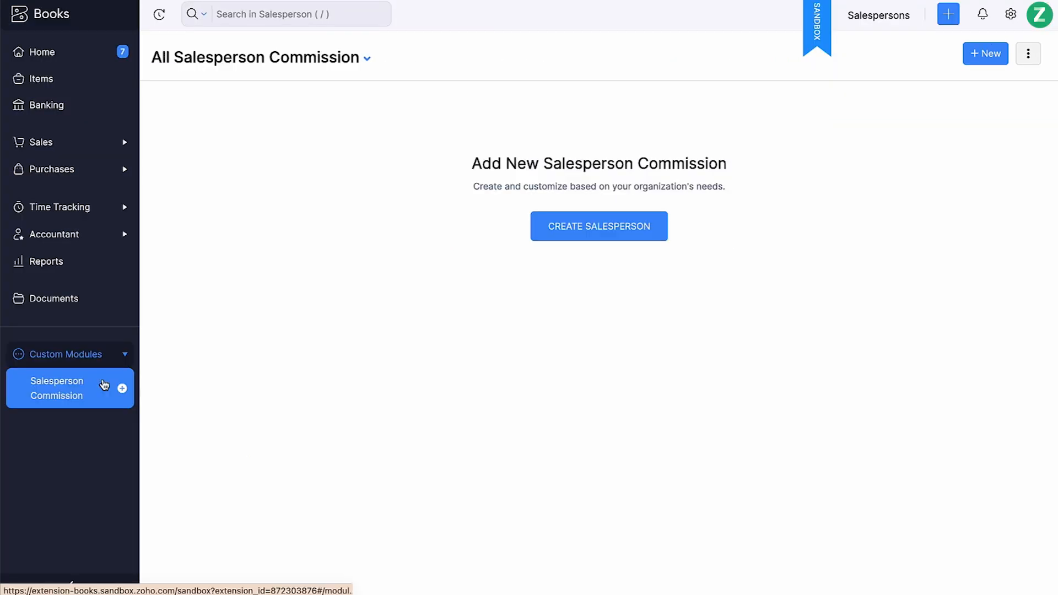
Open the Salesperson Name field to view its API field name
{"action": "left_click", "coordinate": [552, 236]}
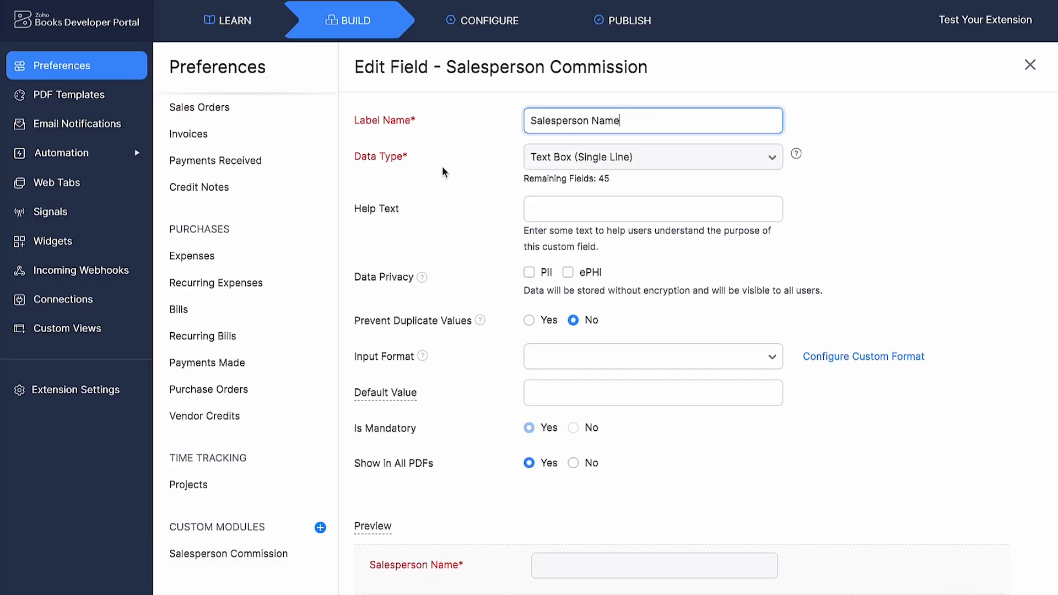
{"action": "scroll", "coordinate": [443, 172], "scroll_direction": "down", "scroll_amount": 3}
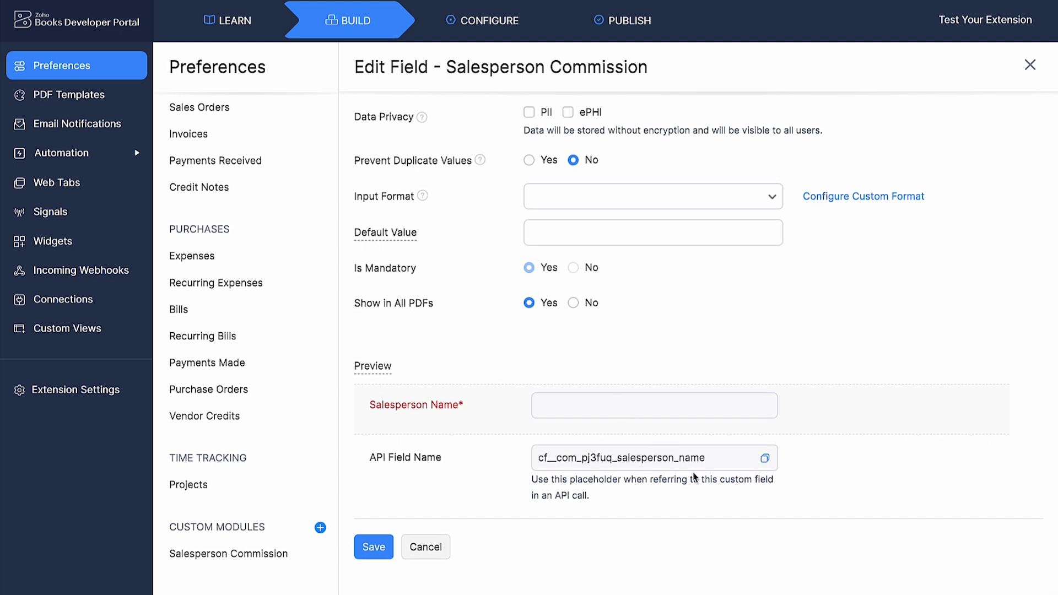
Add a custom field named Salesperson of type Text Box (Single Line) to Expenses and save it
{"action": "left_click", "coordinate": [298, 252]}
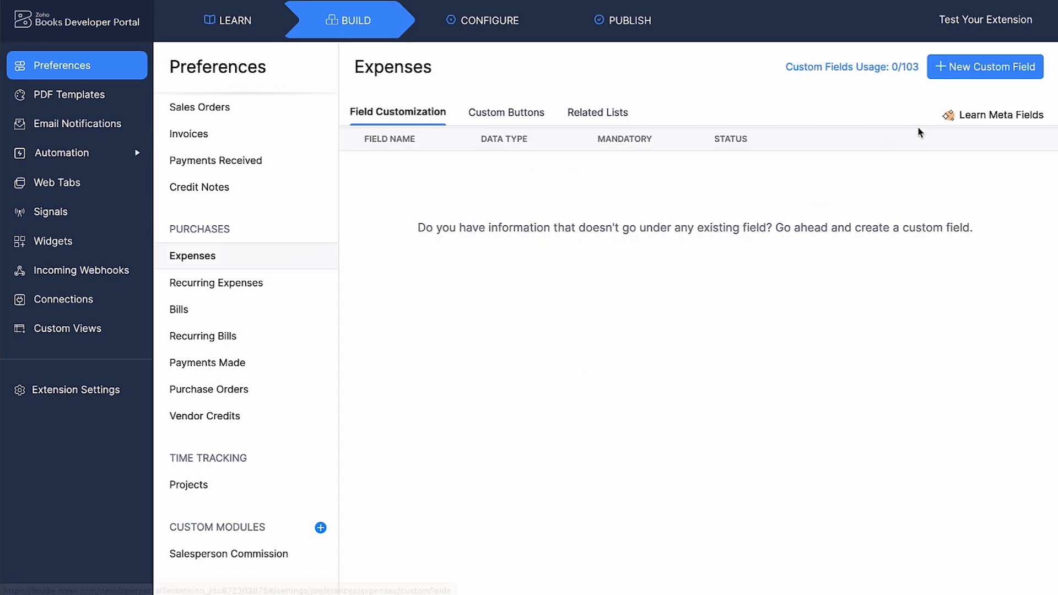
{"action": "left_click", "coordinate": [999, 75]}
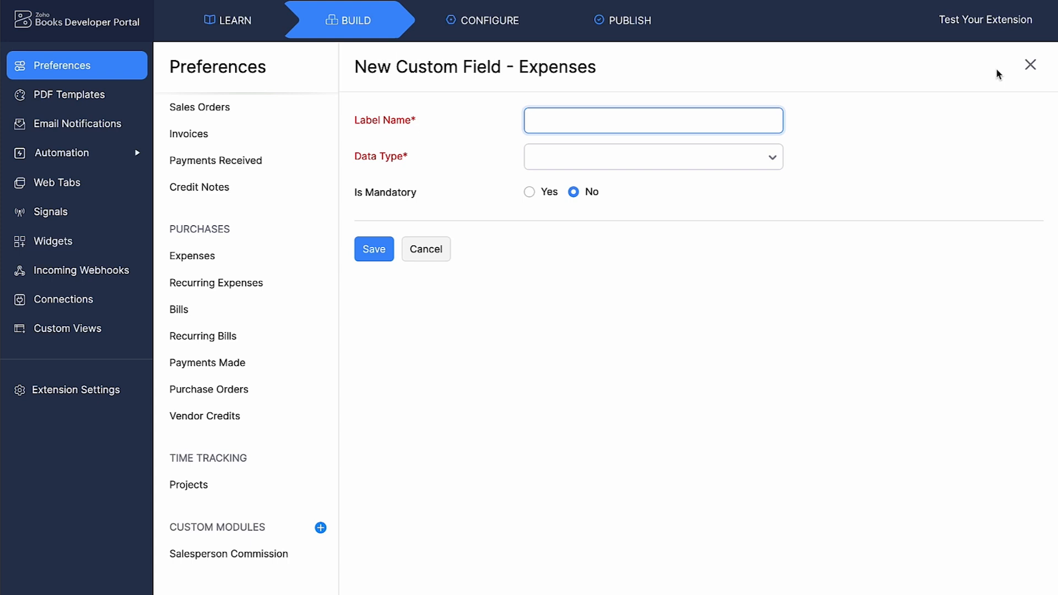
{"action": "type", "text": "Salesperson"}
{"action": "left_click", "coordinate": [713, 159]}
{"action": "left_click", "coordinate": [654, 219]}
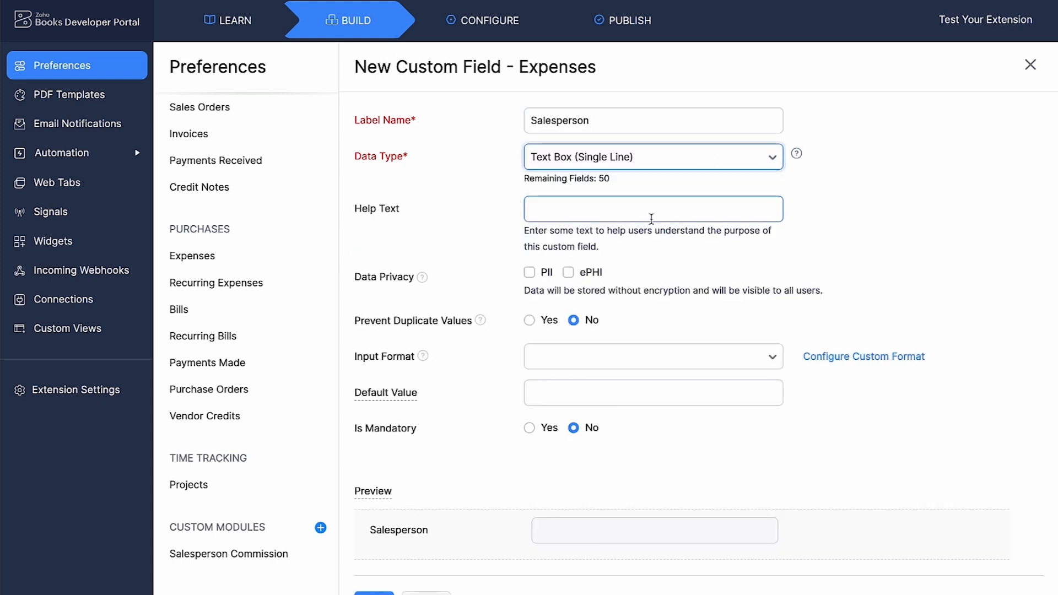
{"action": "scroll", "coordinate": [617, 218], "scroll_direction": "down", "scroll_amount": 1}
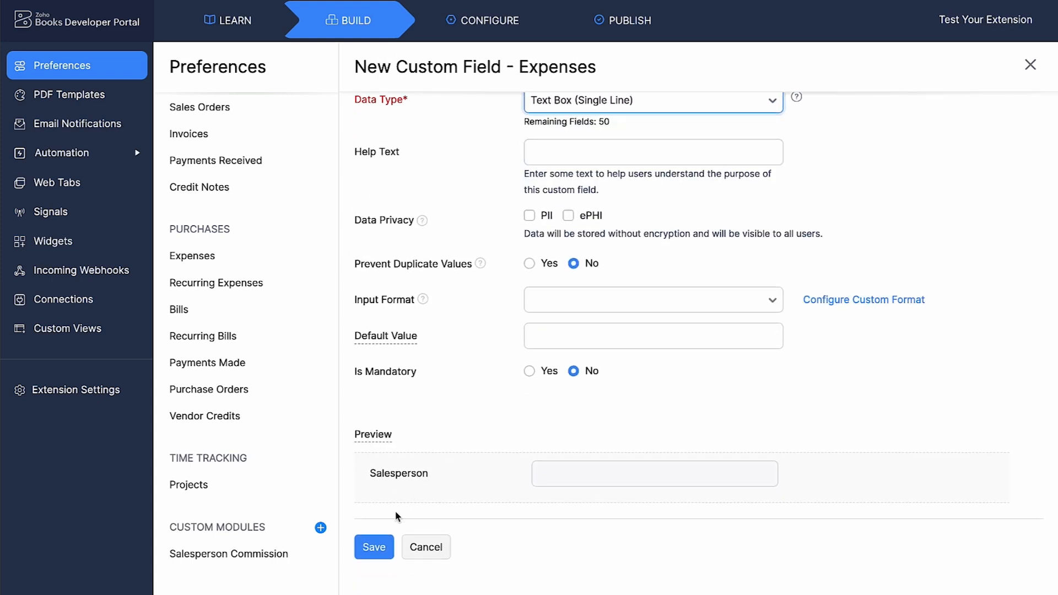
{"action": "left_click", "coordinate": [375, 548]}
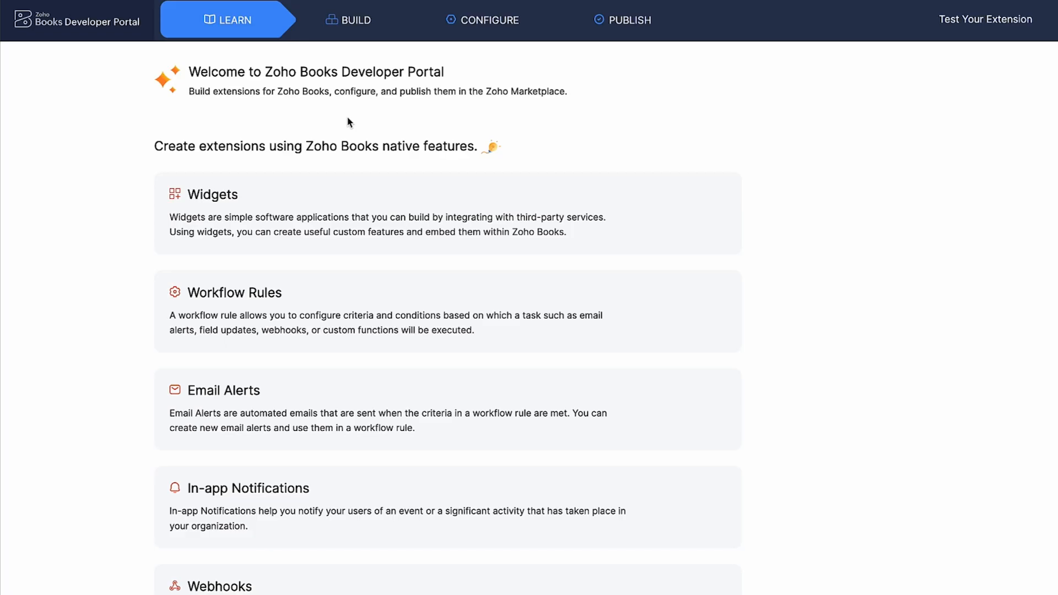
Create a custom button named Sync New Salesperson on the Salesperson Commission module, located in the List Page - Action Menu
{"action": "left_click", "coordinate": [377, 36]}
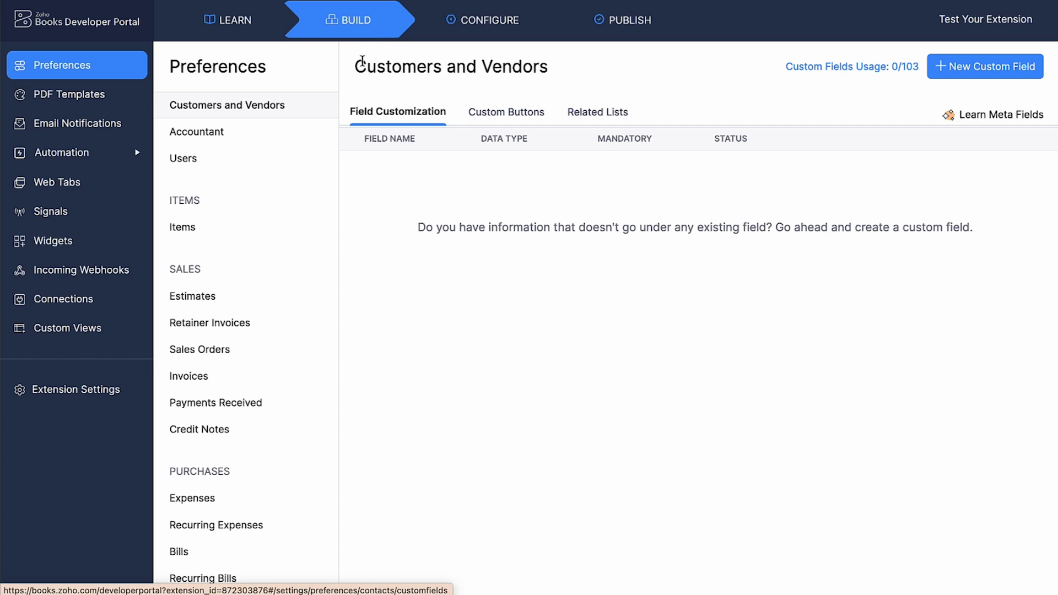
{"action": "scroll", "coordinate": [277, 284], "scroll_direction": "down", "scroll_amount": 4}
{"action": "scroll", "coordinate": [276, 284], "scroll_direction": "down", "scroll_amount": 1}
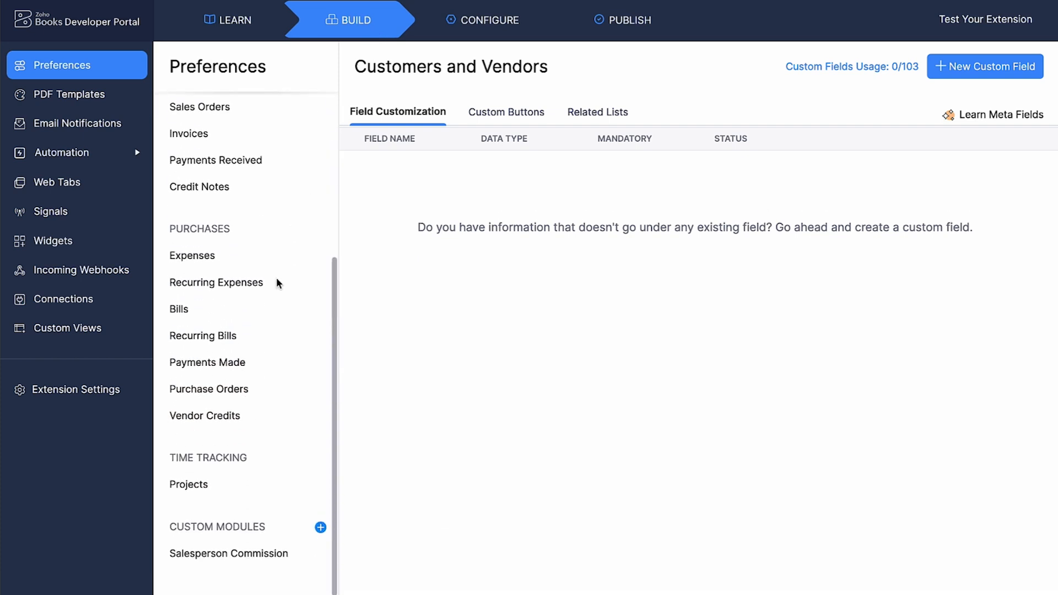
{"action": "left_click", "coordinate": [228, 559]}
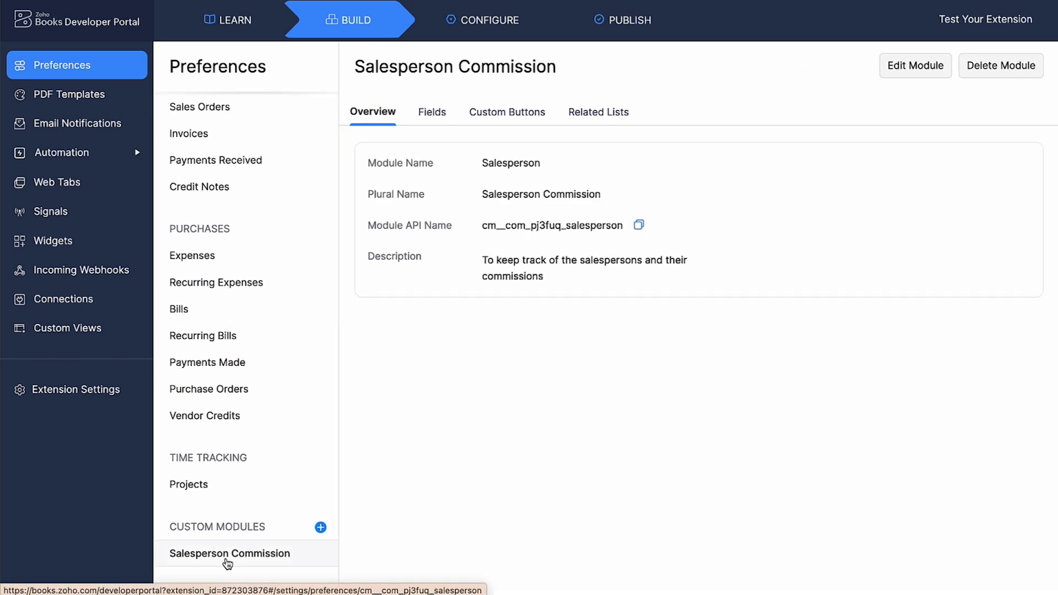
{"action": "left_click", "coordinate": [502, 122]}
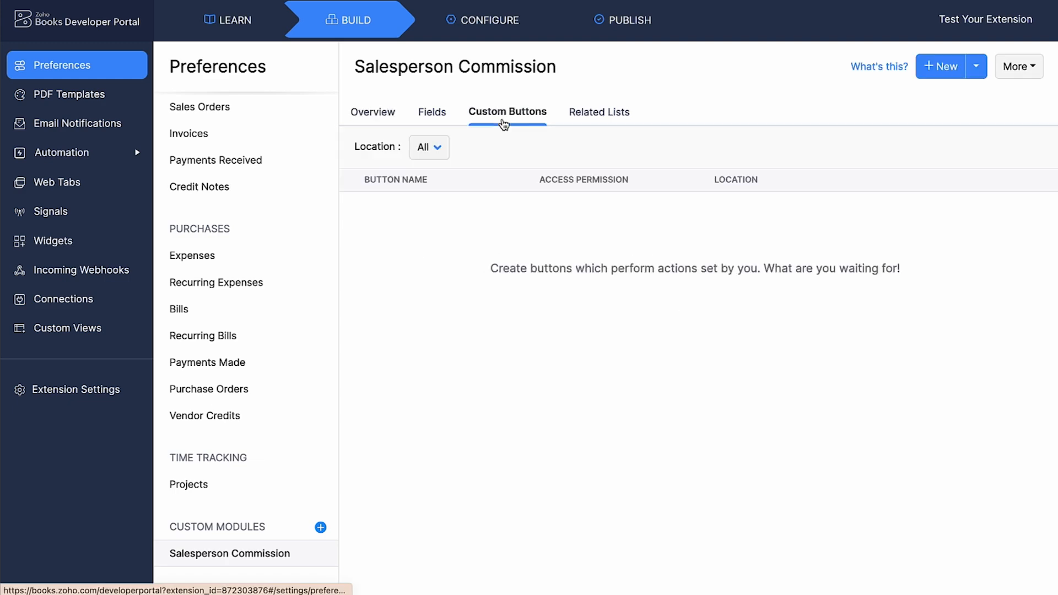
{"action": "left_click", "coordinate": [930, 77]}
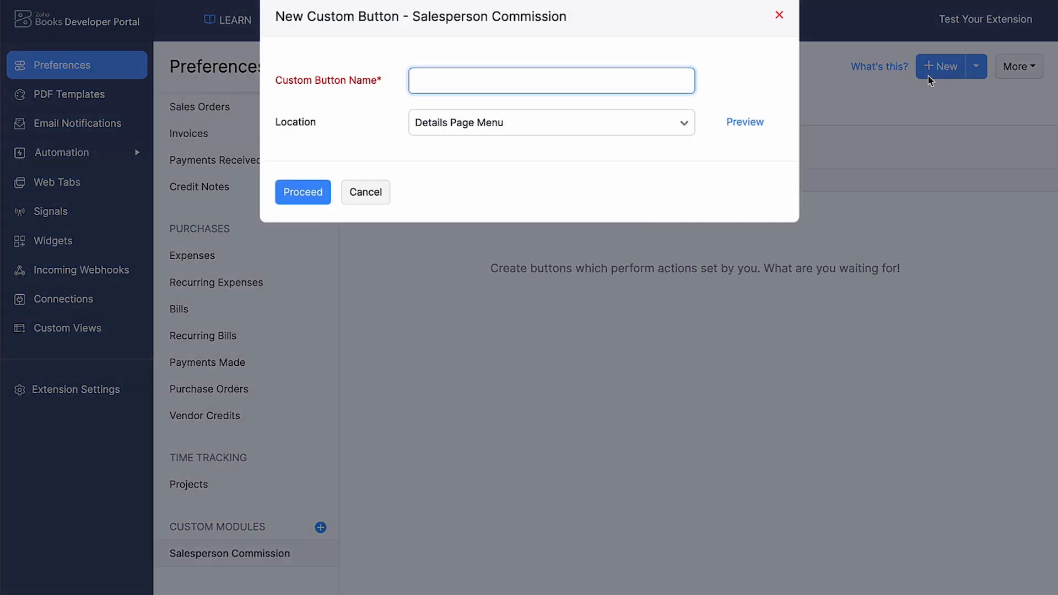
{"action": "type", "text": "Sync New Salesperson"}
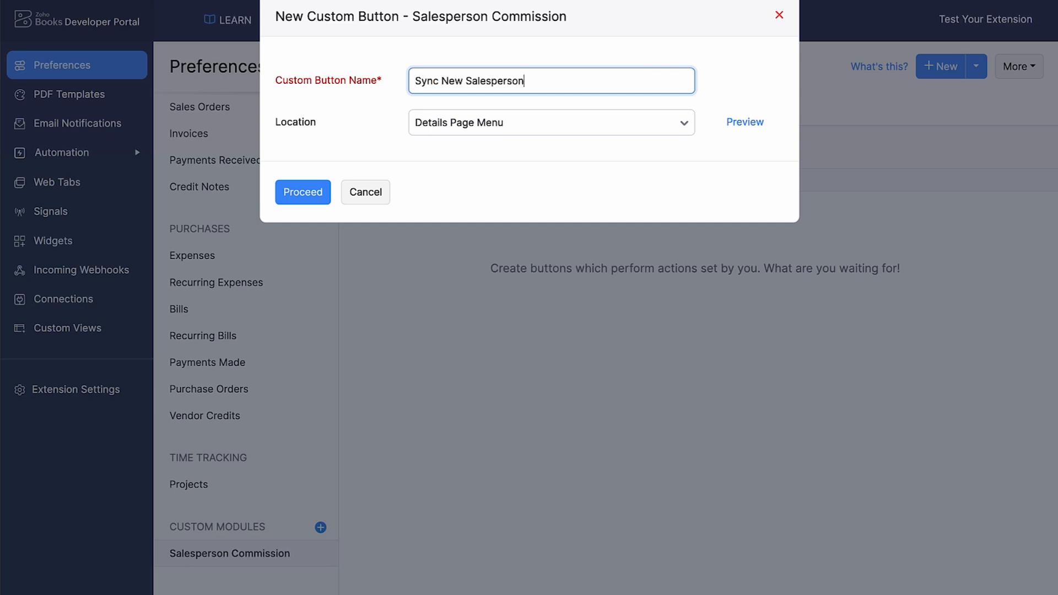
{"action": "left_click", "coordinate": [598, 125]}
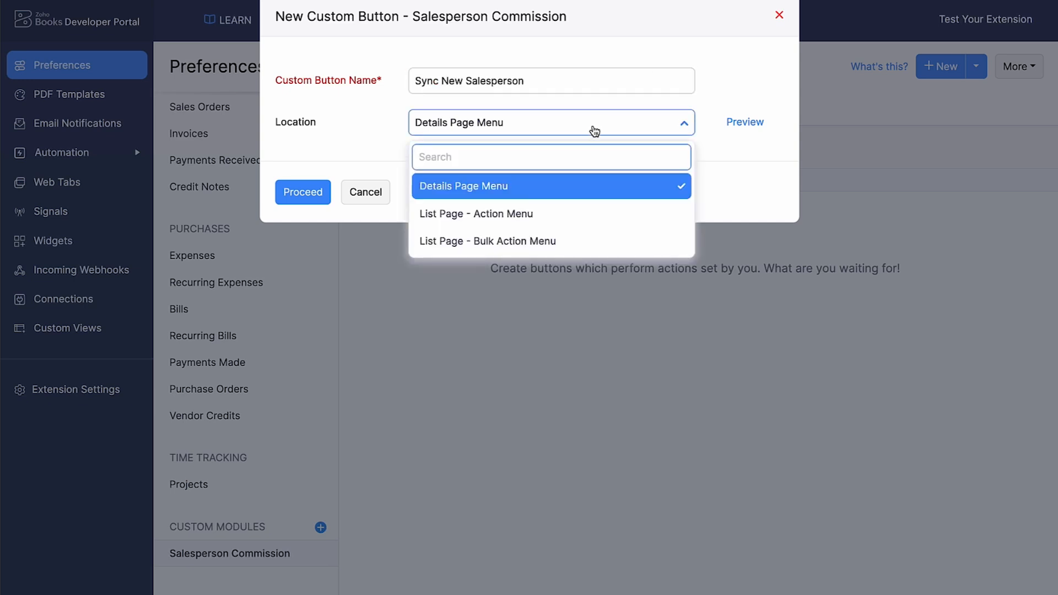
{"action": "left_click", "coordinate": [533, 221]}
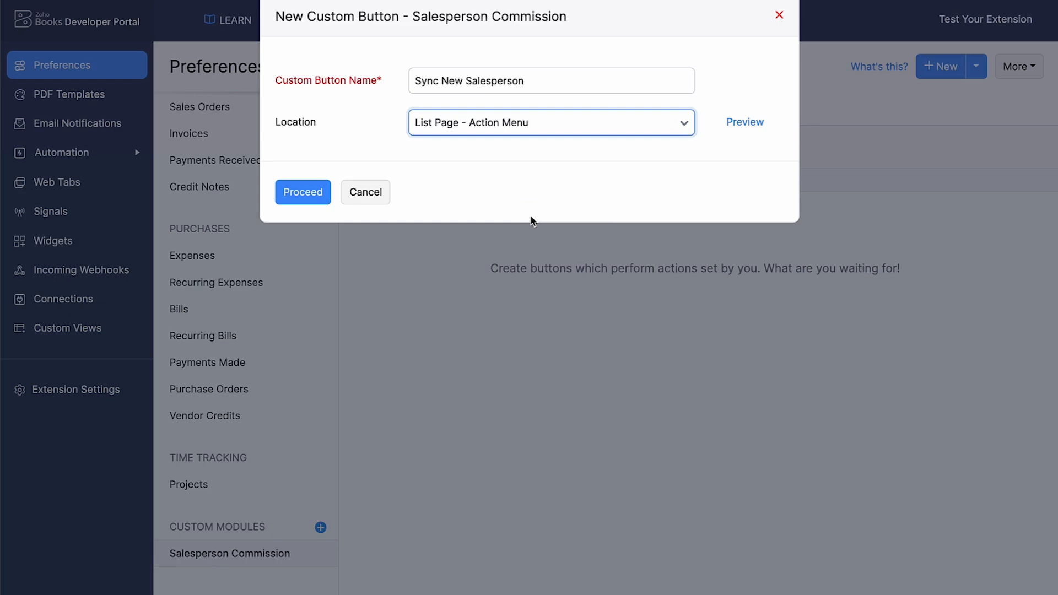
{"action": "left_click", "coordinate": [326, 196]}
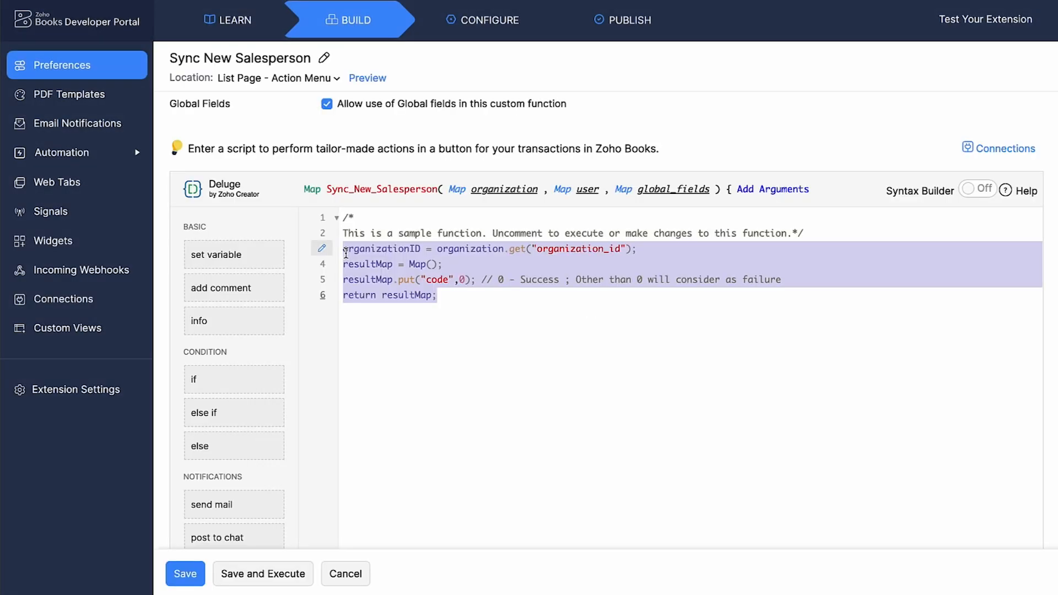
Paste the sync script into the Sync New Salesperson button's function and save it
{"action": "key", "text": "ctrl+v"}
{"action": "scroll", "coordinate": [449, 509], "scroll_direction": "up", "scroll_amount": 1}
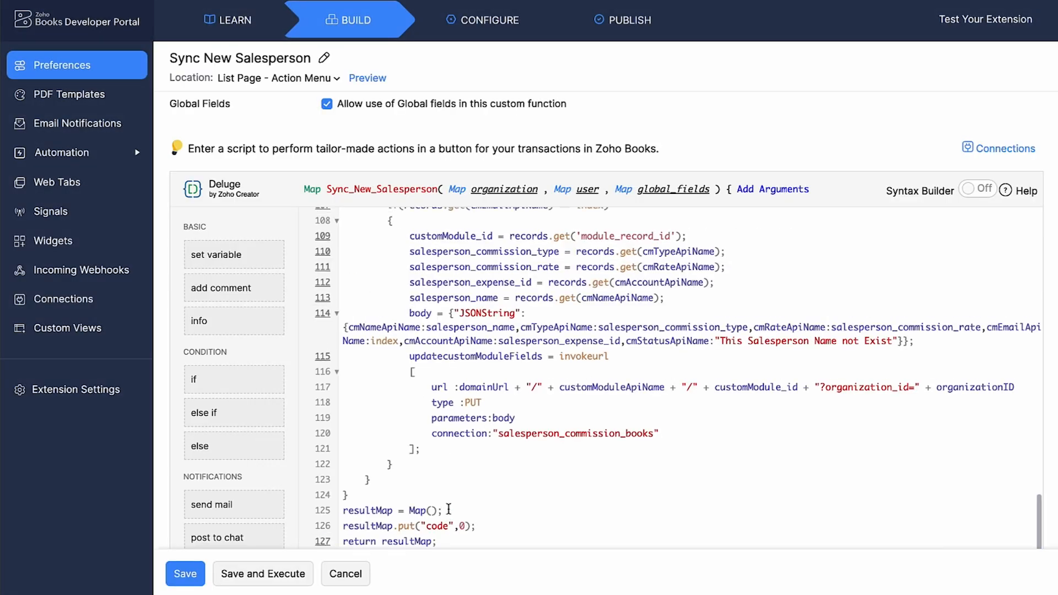
{"action": "scroll", "coordinate": [449, 509], "scroll_direction": "up", "scroll_amount": 20}
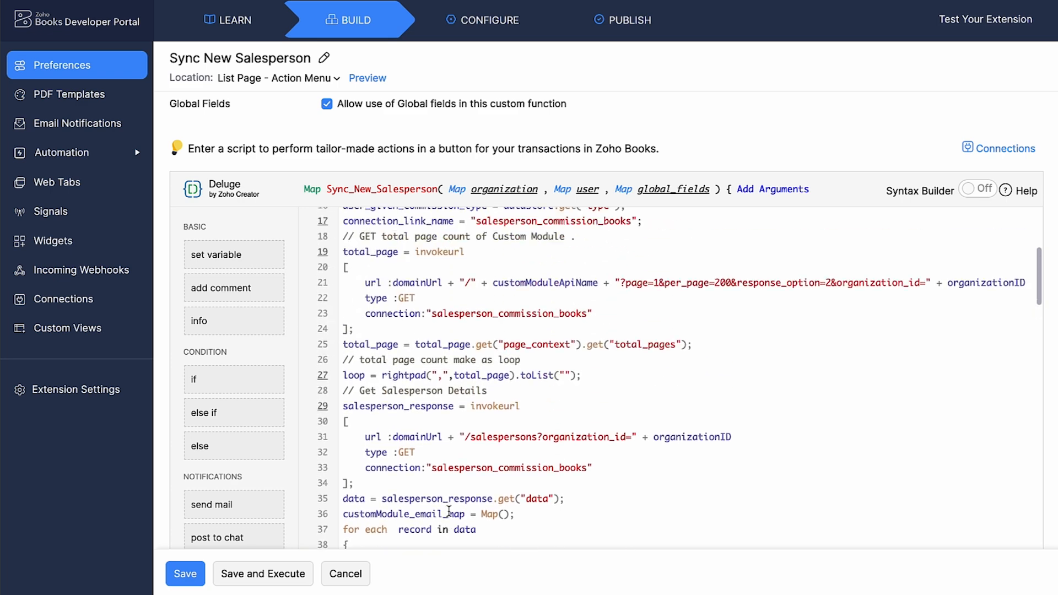
{"action": "scroll", "coordinate": [449, 511], "scroll_direction": "up", "scroll_amount": 5}
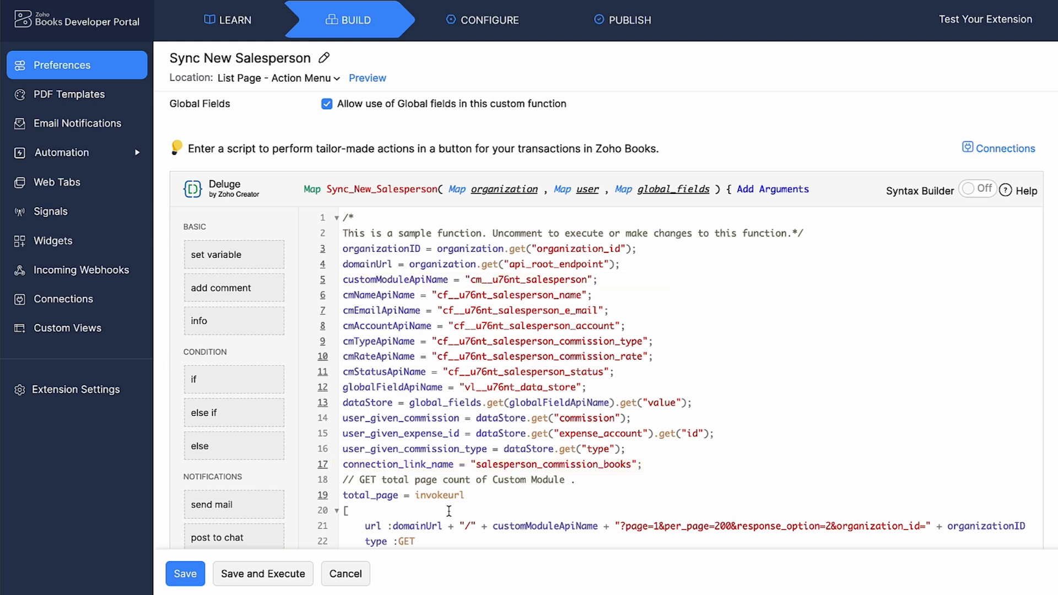
{"action": "left_click", "coordinate": [182, 574]}
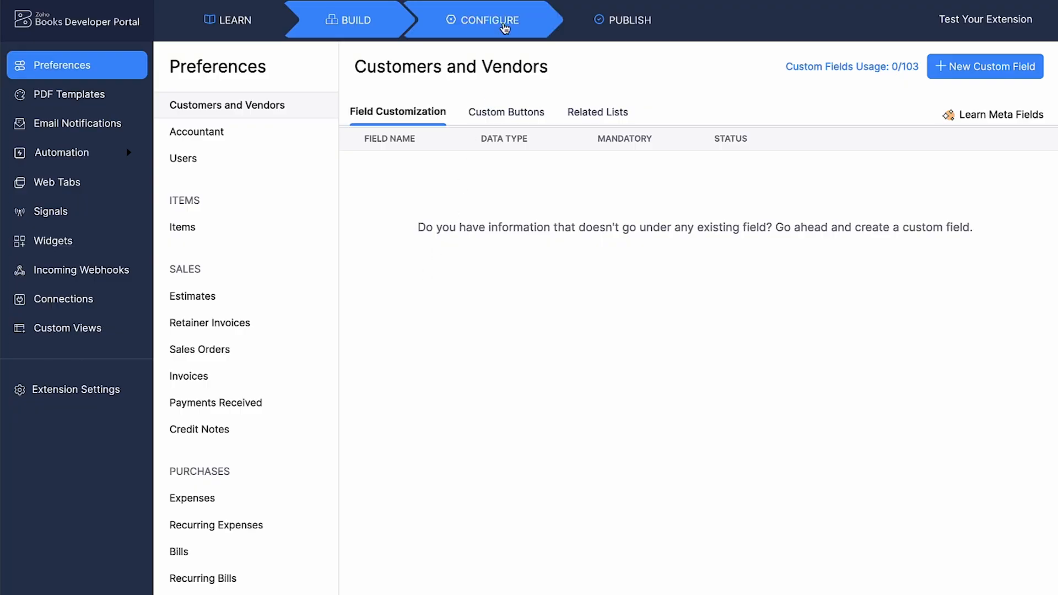
Open the extension's install actions and allow use of global fields in the installation function
{"action": "left_click", "coordinate": [505, 27]}
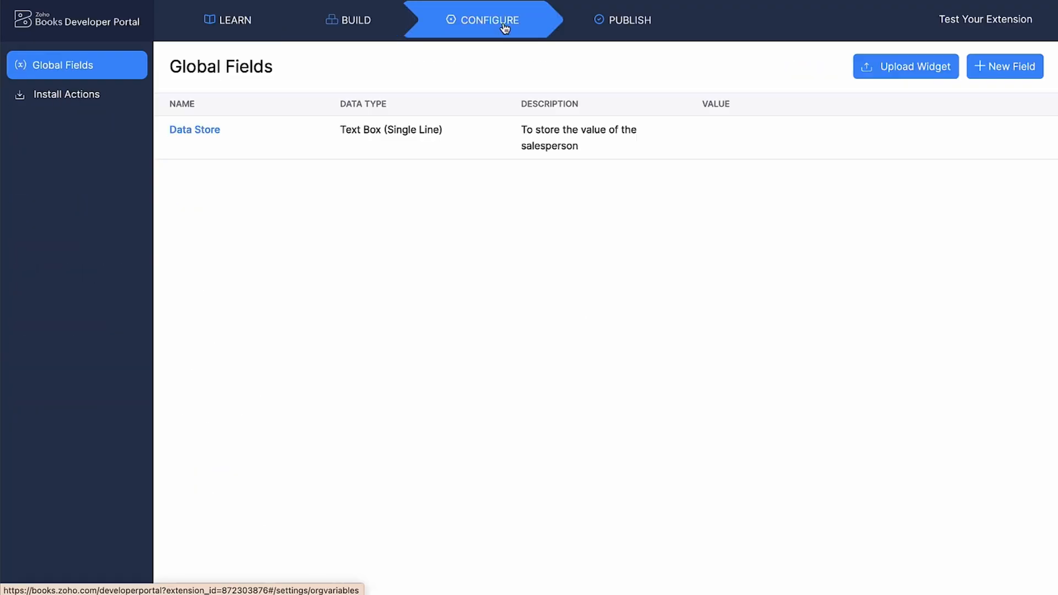
{"action": "left_click", "coordinate": [135, 103]}
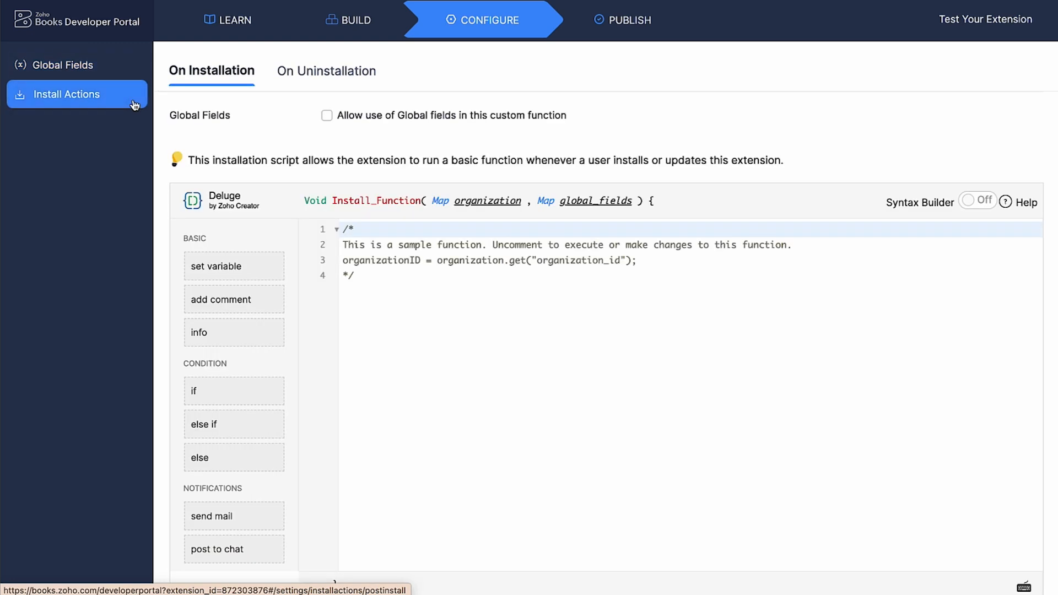
{"action": "left_click", "coordinate": [327, 115]}
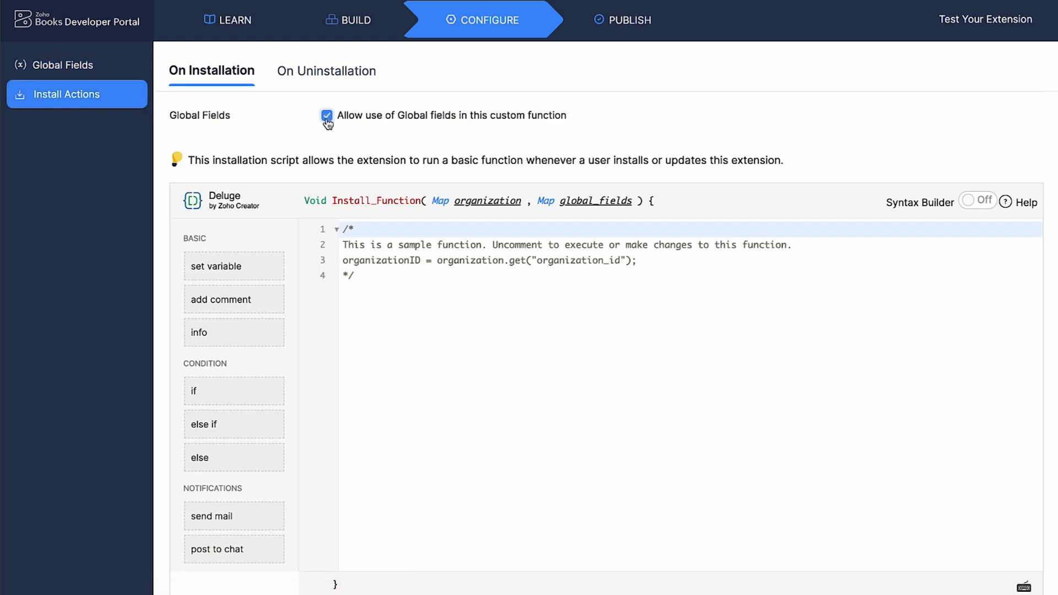
Replace the installation script with the pasted commission setup script and save it
{"action": "left_click", "coordinate": [347, 230]}
{"action": "key", "text": "ctrl+a"}
{"action": "key", "text": "ctrl+v"}
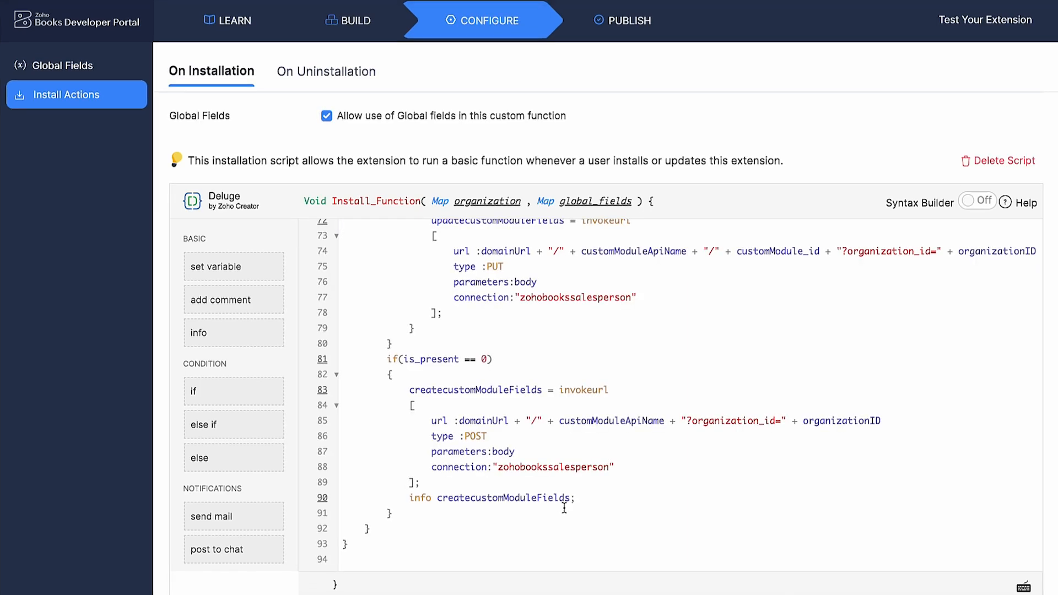
{"action": "scroll", "coordinate": [565, 507], "scroll_direction": "up", "scroll_amount": 20}
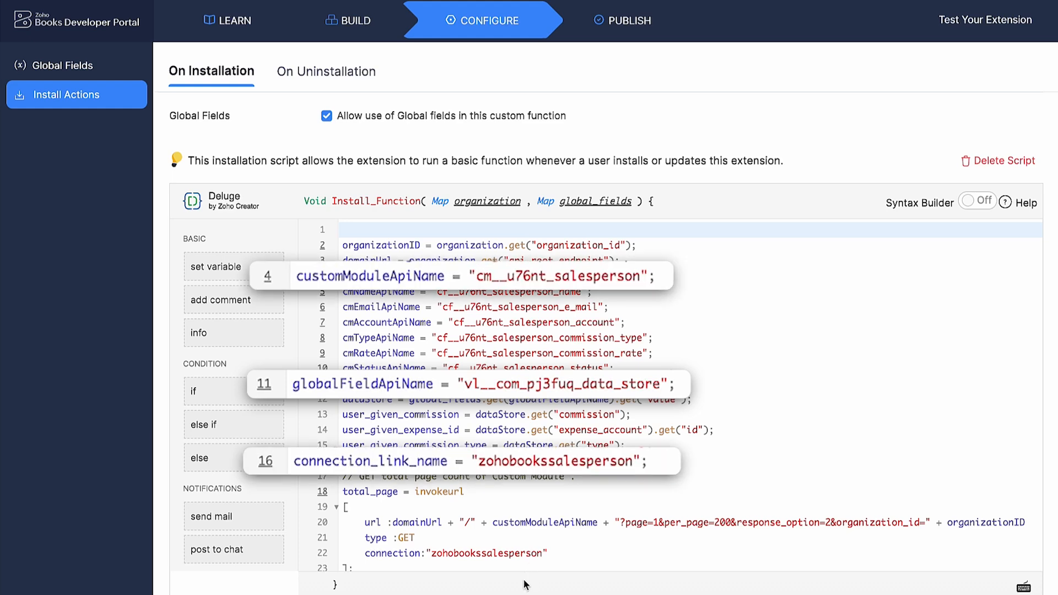
{"action": "scroll", "coordinate": [308, 588], "scroll_direction": "down", "scroll_amount": 2}
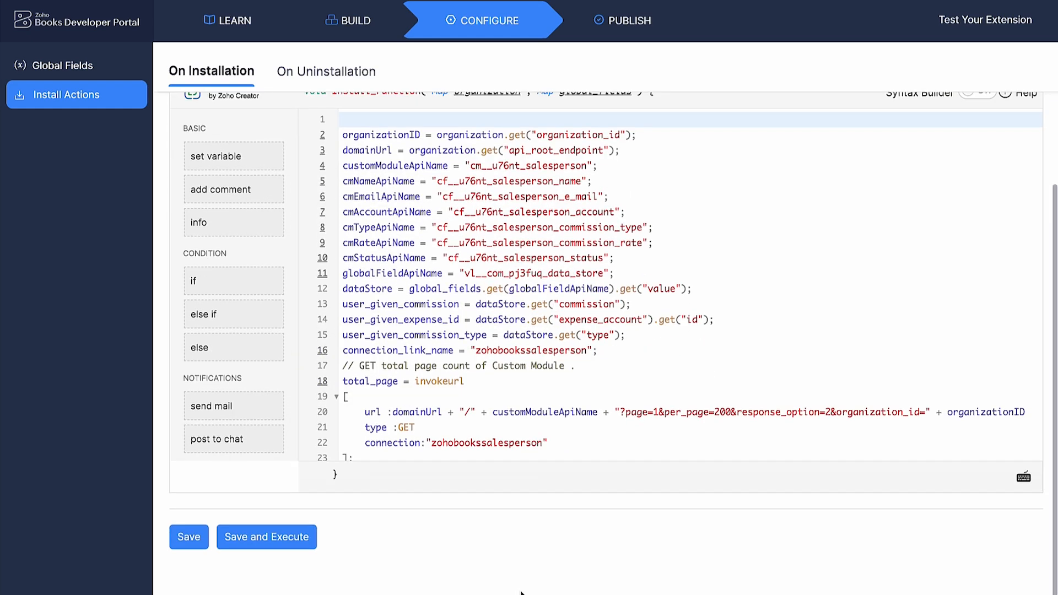
{"action": "left_click", "coordinate": [185, 546]}
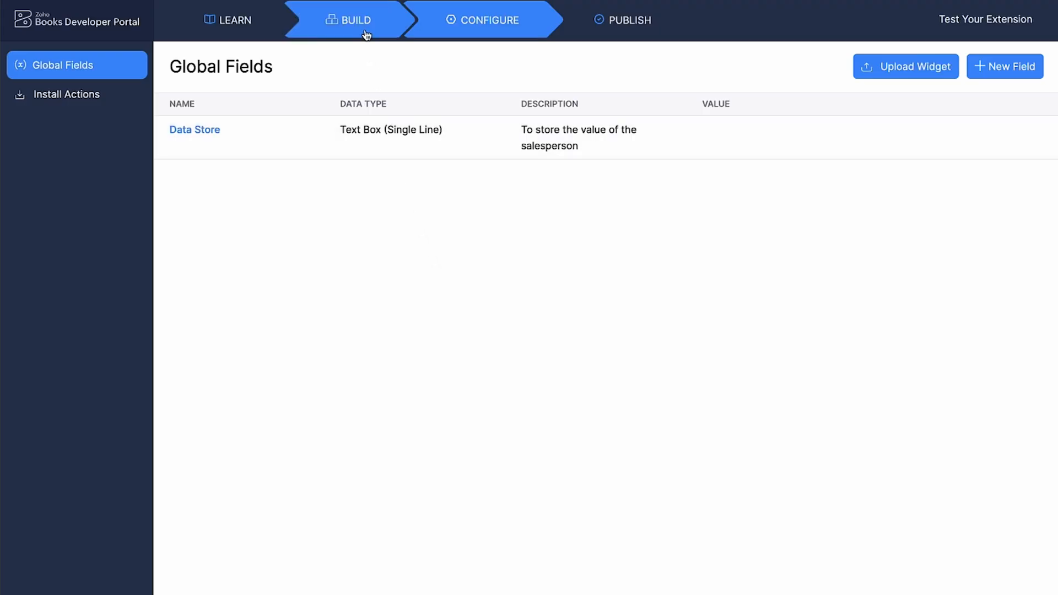
Start a new workflow custom function named commissiontosalesperson with description "The function executes invoices only in sent status or paid status"
{"action": "left_click", "coordinate": [365, 33]}
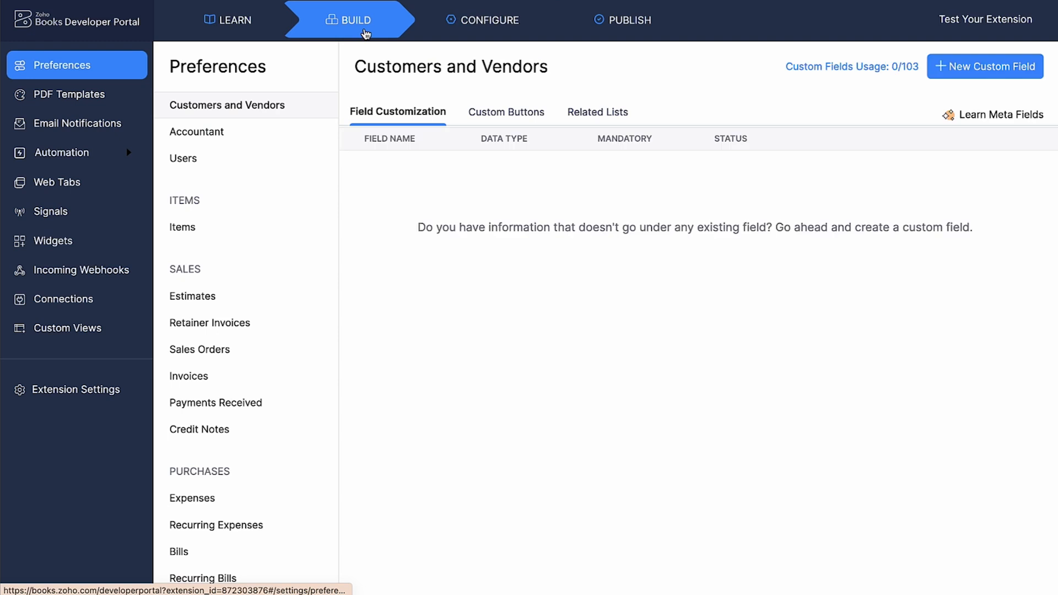
{"action": "left_click", "coordinate": [109, 150]}
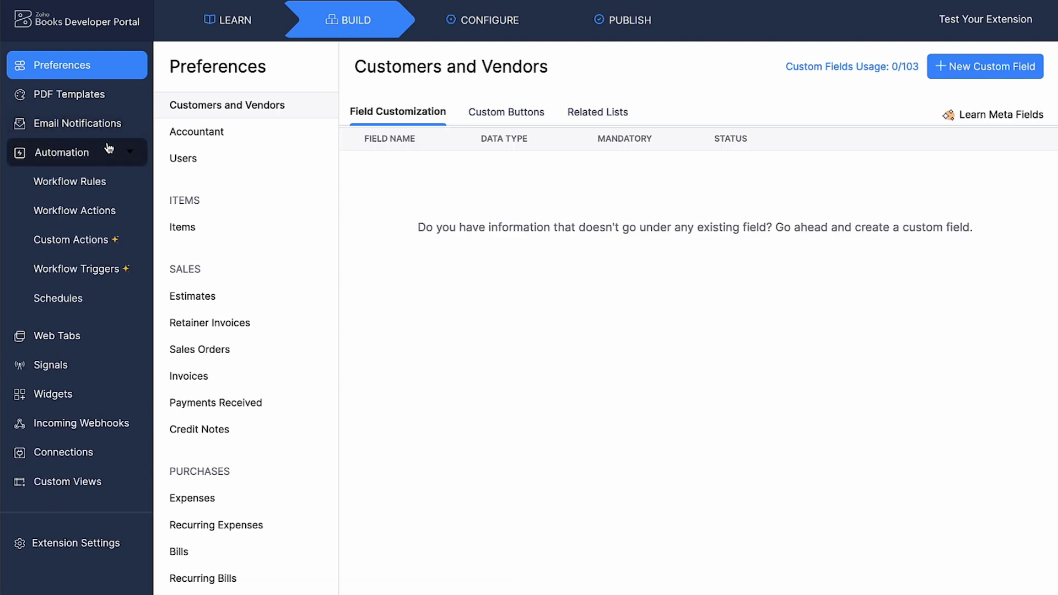
{"action": "left_click", "coordinate": [71, 225]}
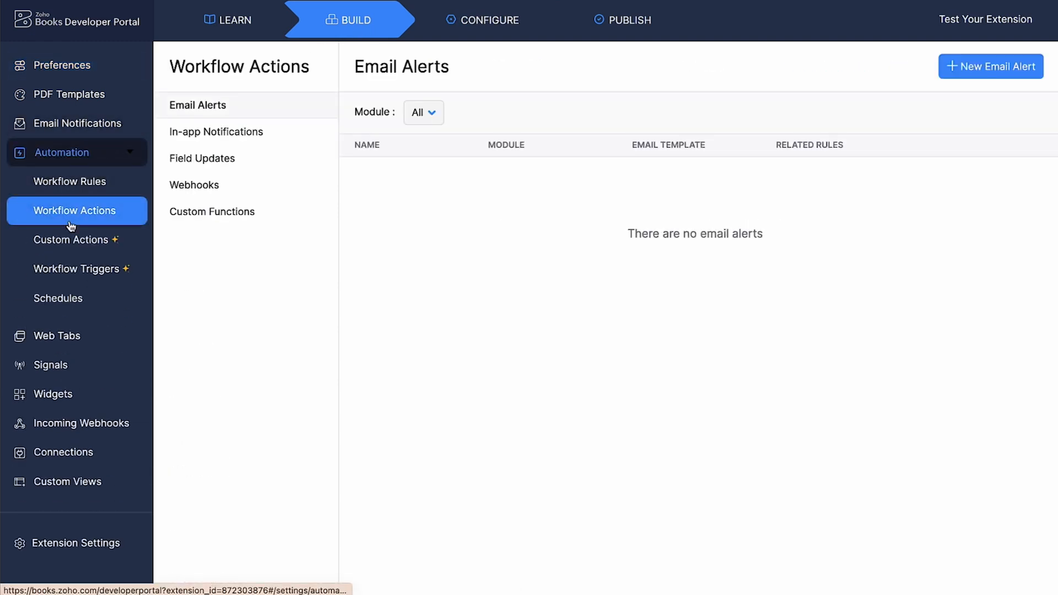
{"action": "left_click", "coordinate": [177, 221]}
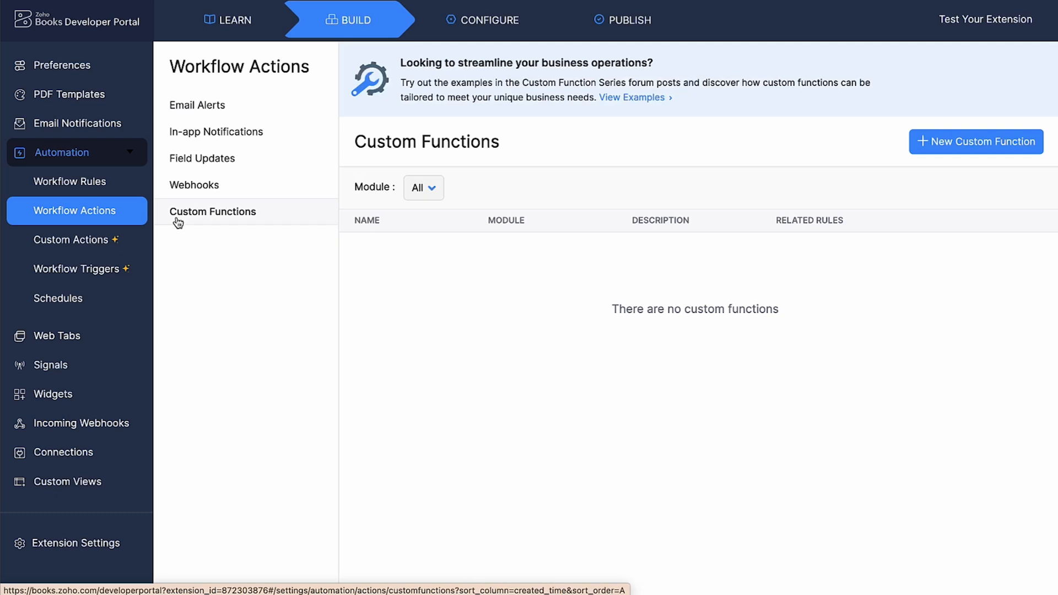
{"action": "left_click", "coordinate": [974, 148]}
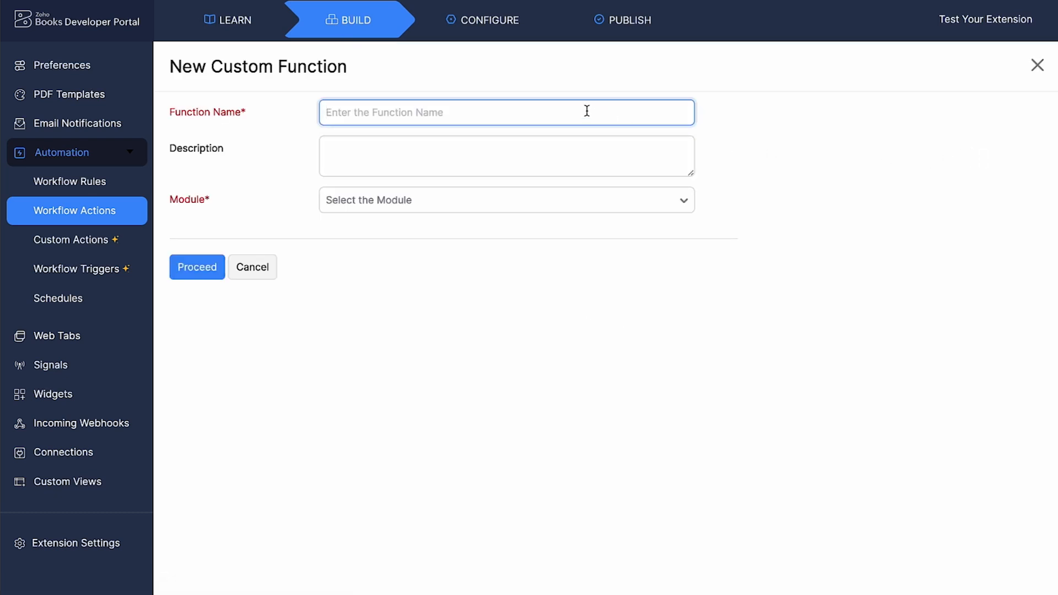
{"action": "type", "text": "commissiontosalesperson"}
{"action": "left_click", "coordinate": [371, 149]}
{"action": "type", "text": "The function executes invoices only in sent status or paid status"}
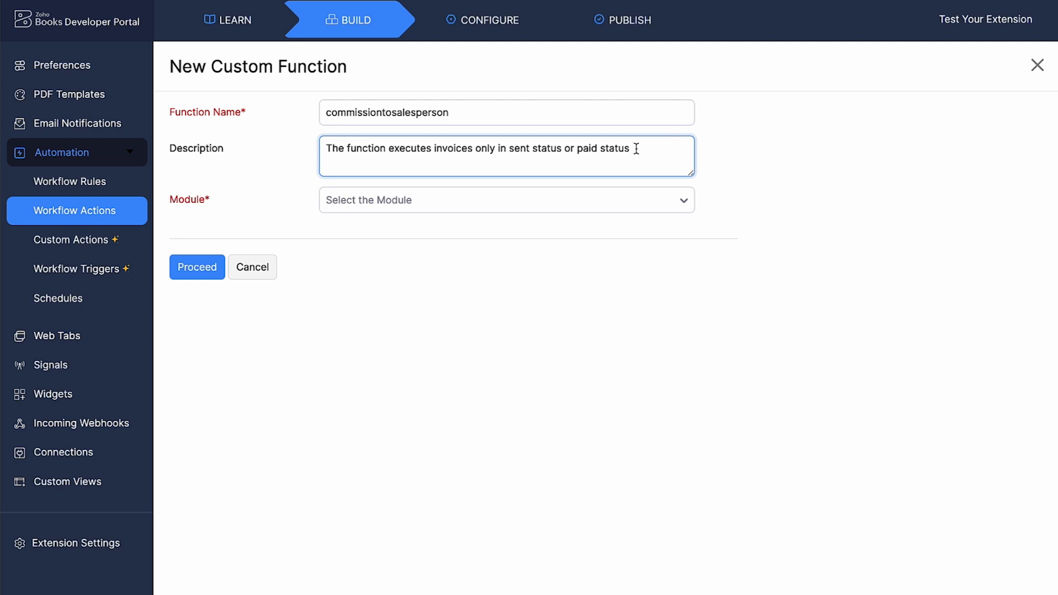
Set the custom function's module to Invoice and proceed to its script editor
{"action": "left_click", "coordinate": [590, 200]}
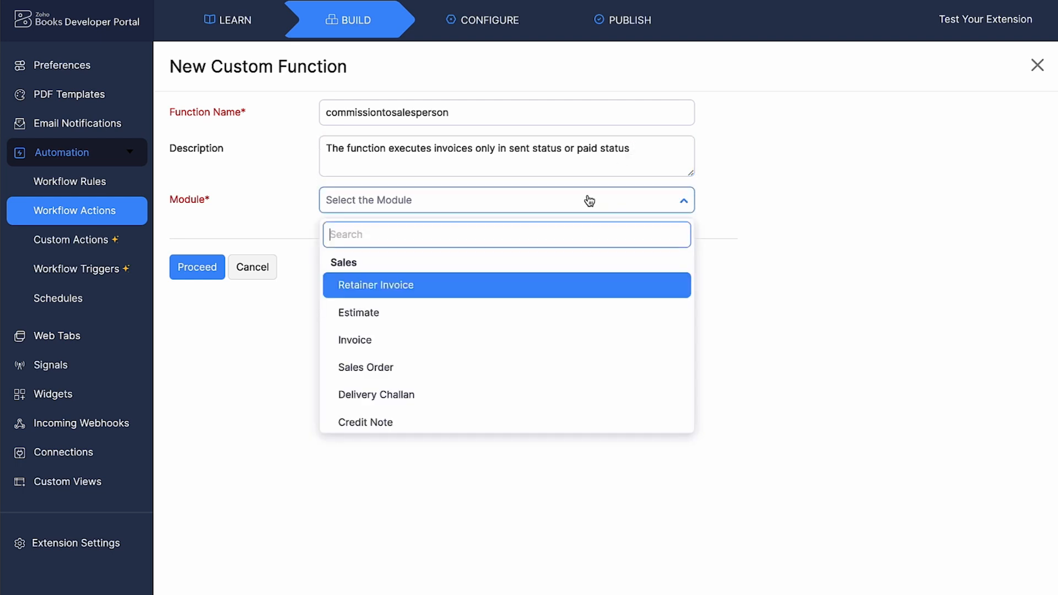
{"action": "left_click", "coordinate": [477, 343]}
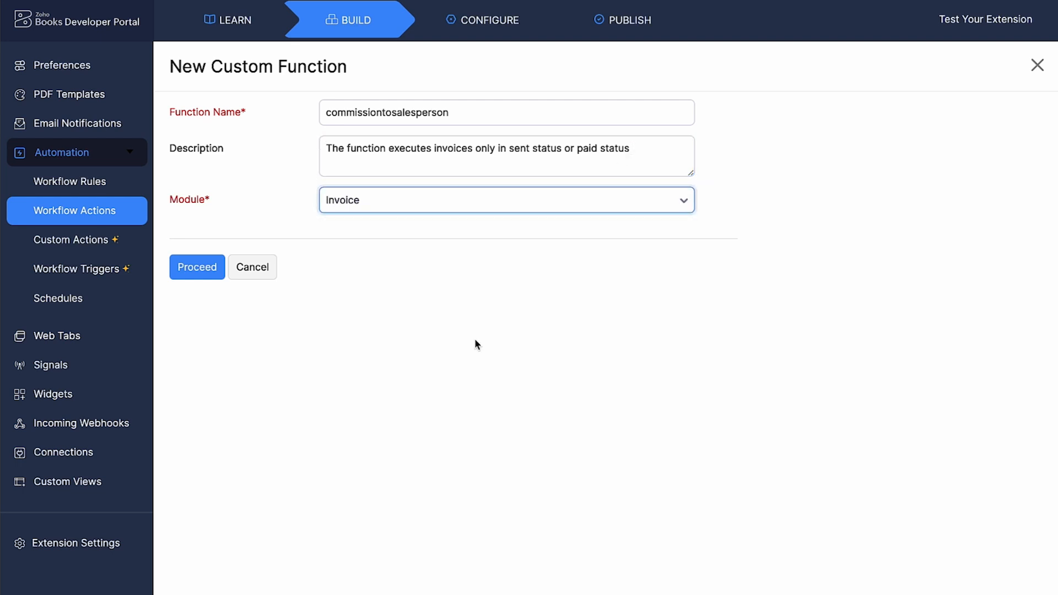
{"action": "left_click", "coordinate": [211, 274]}
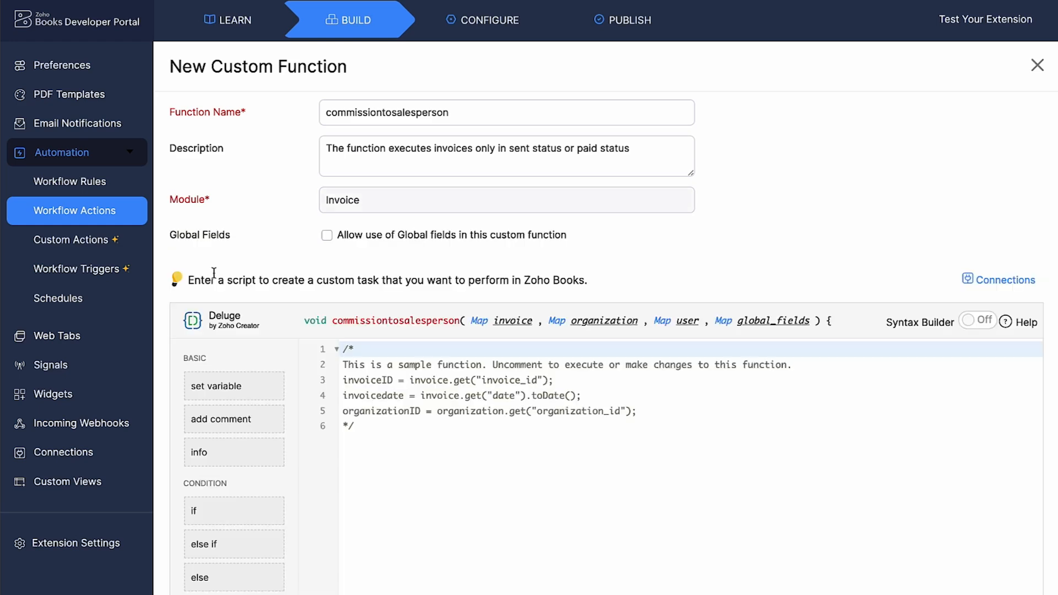
Allow use of global fields in the custom function and save it with the pasted commission script
{"action": "left_click", "coordinate": [327, 235]}
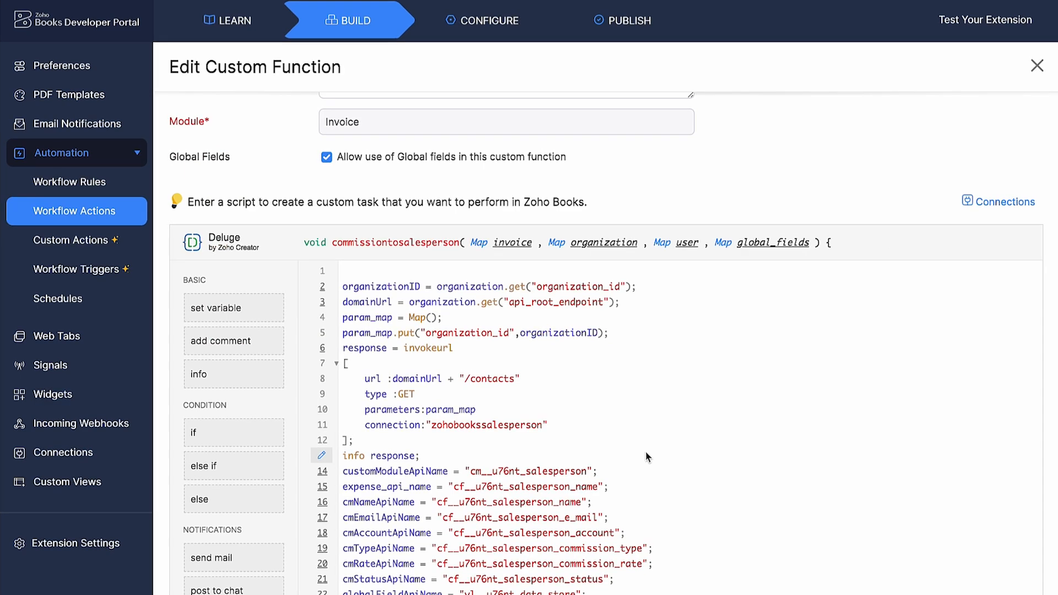
{"action": "scroll", "coordinate": [647, 457], "scroll_direction": "down", "scroll_amount": 4}
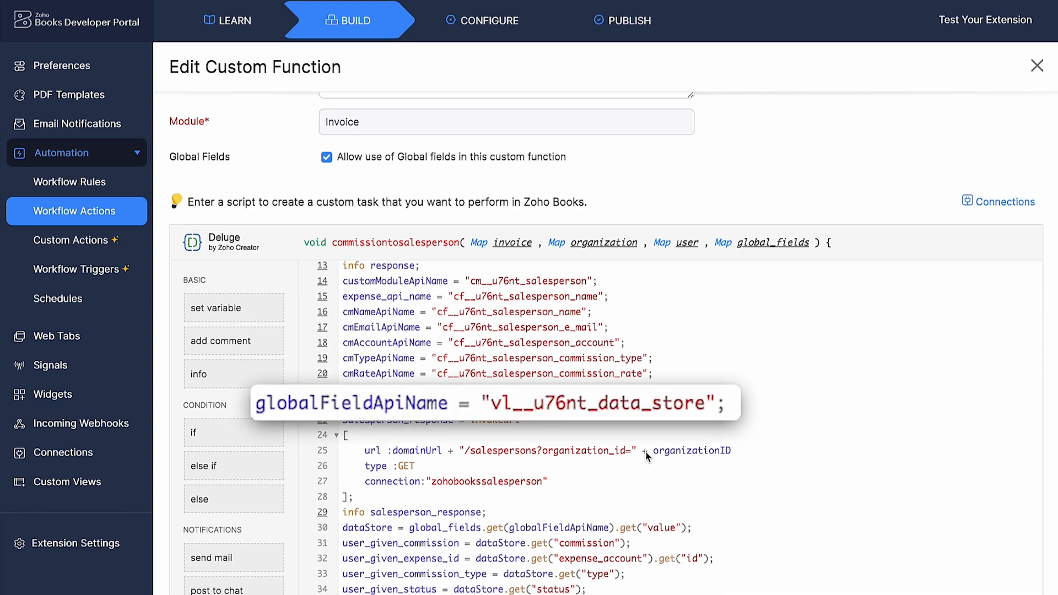
{"action": "scroll", "coordinate": [647, 454], "scroll_direction": "down", "scroll_amount": 5}
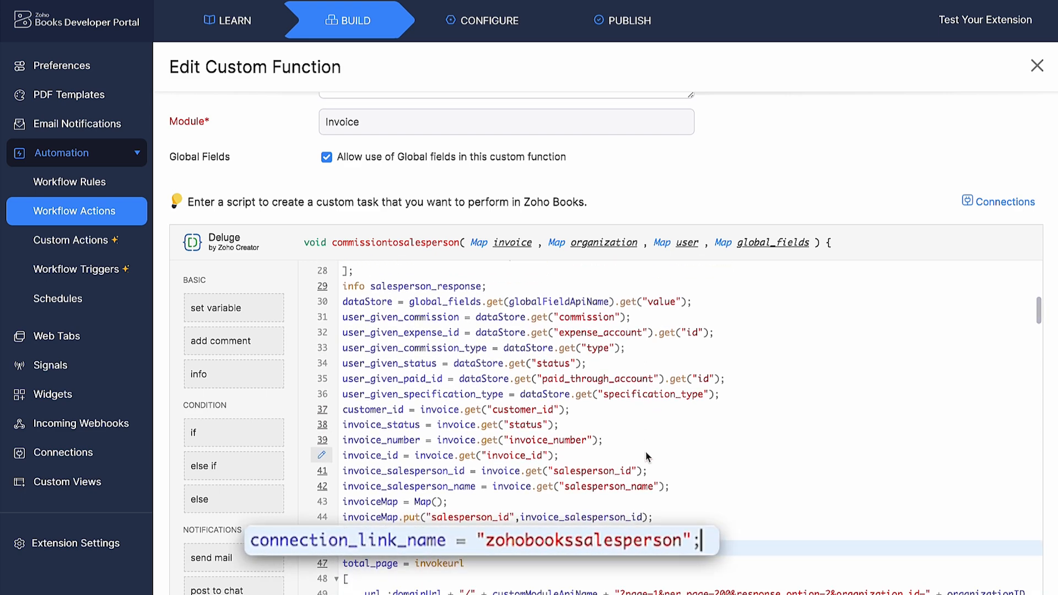
{"action": "scroll", "coordinate": [646, 457], "scroll_direction": "up", "scroll_amount": 3}
{"action": "scroll", "coordinate": [768, 342], "scroll_direction": "down", "scroll_amount": 10}
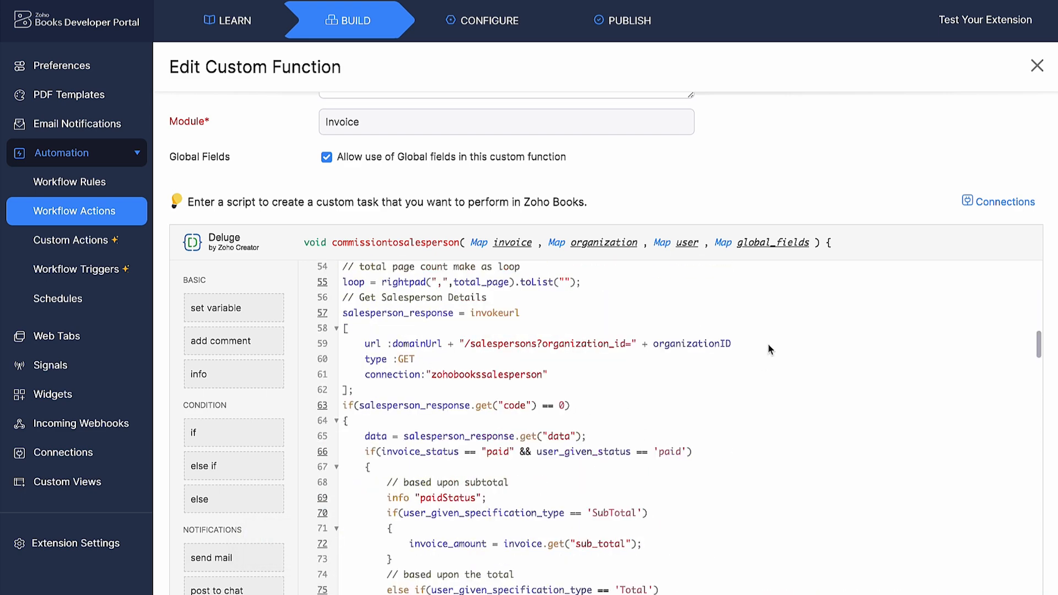
{"action": "scroll", "coordinate": [848, 187], "scroll_direction": "down", "scroll_amount": 3}
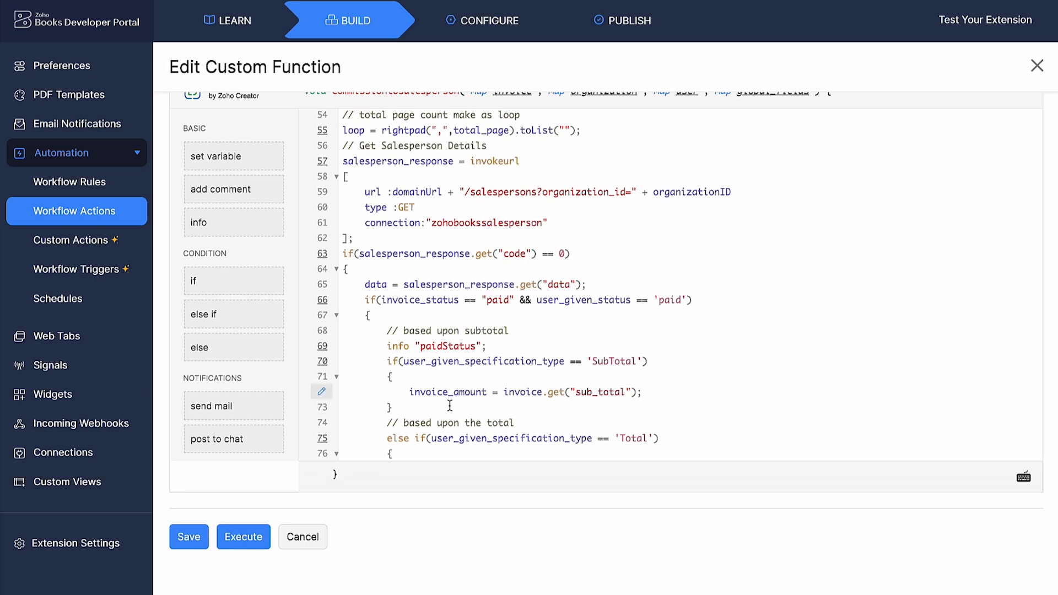
{"action": "left_click", "coordinate": [185, 537]}
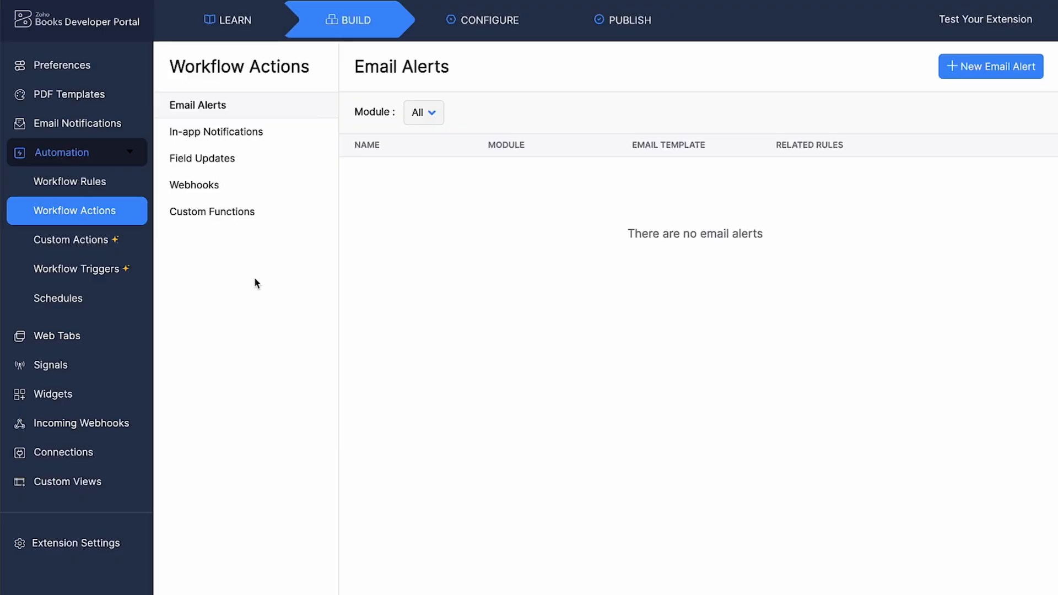
Create a workflow rule named Salesperson Commission with description "This workflow rule will be executed when invoice is created or edited." for the Invoice module
{"action": "left_click", "coordinate": [142, 187]}
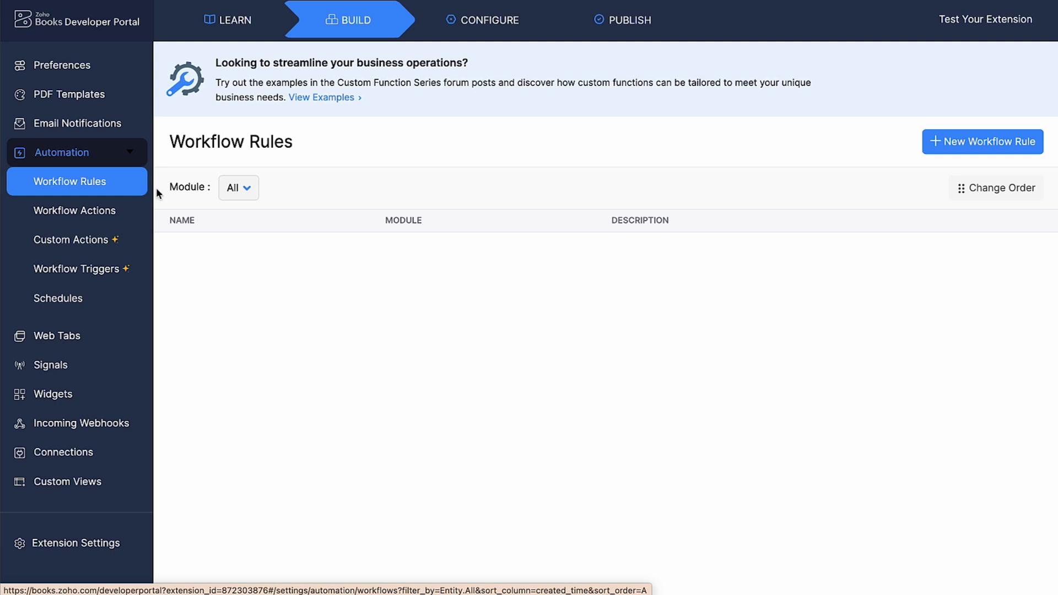
{"action": "left_click", "coordinate": [933, 148]}
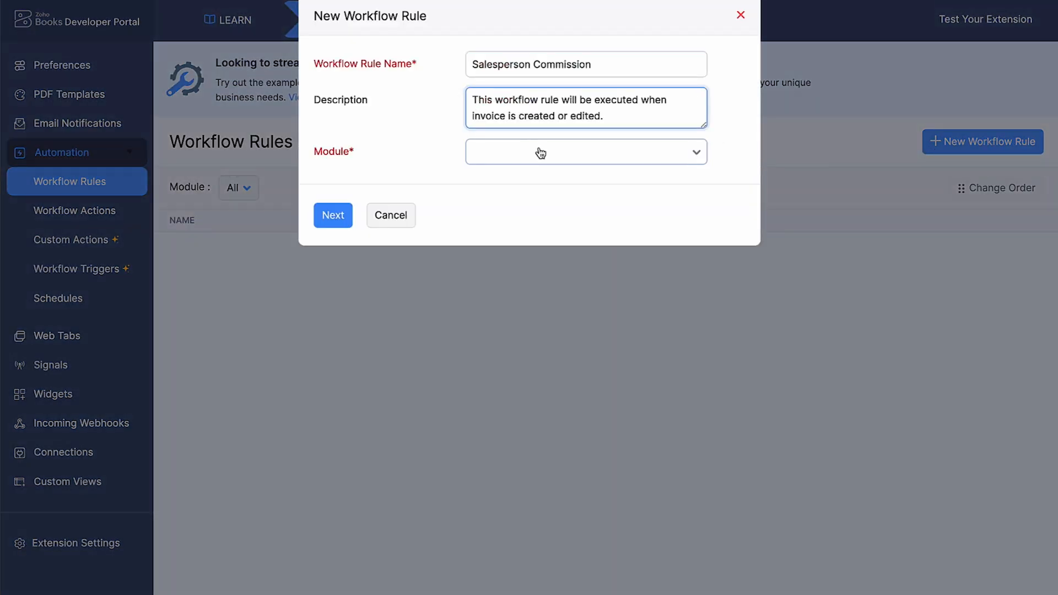
{"action": "left_click", "coordinate": [542, 152]}
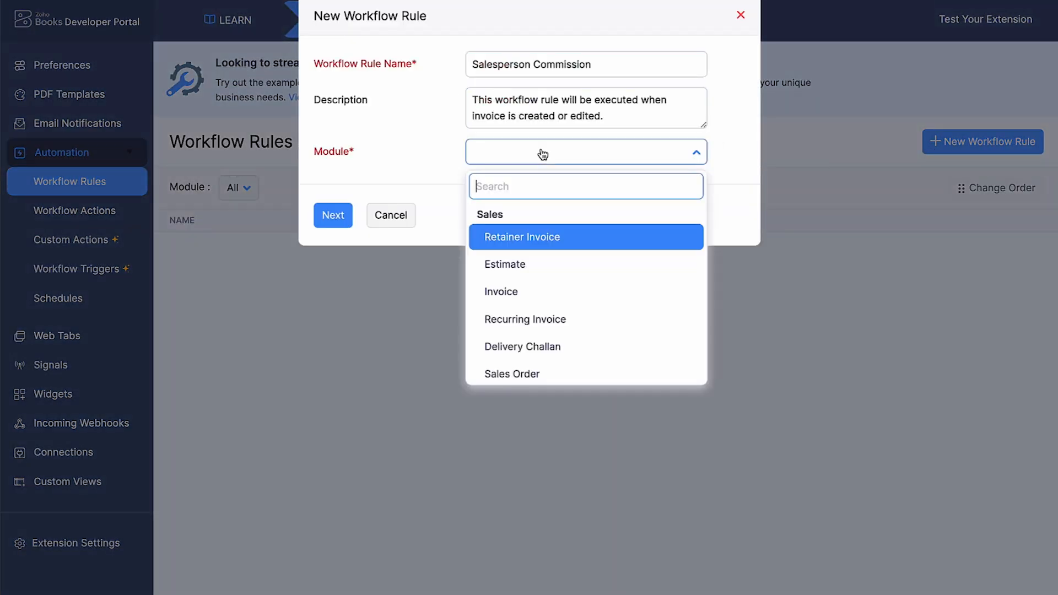
{"action": "left_click", "coordinate": [587, 291]}
{"action": "left_click", "coordinate": [333, 221]}
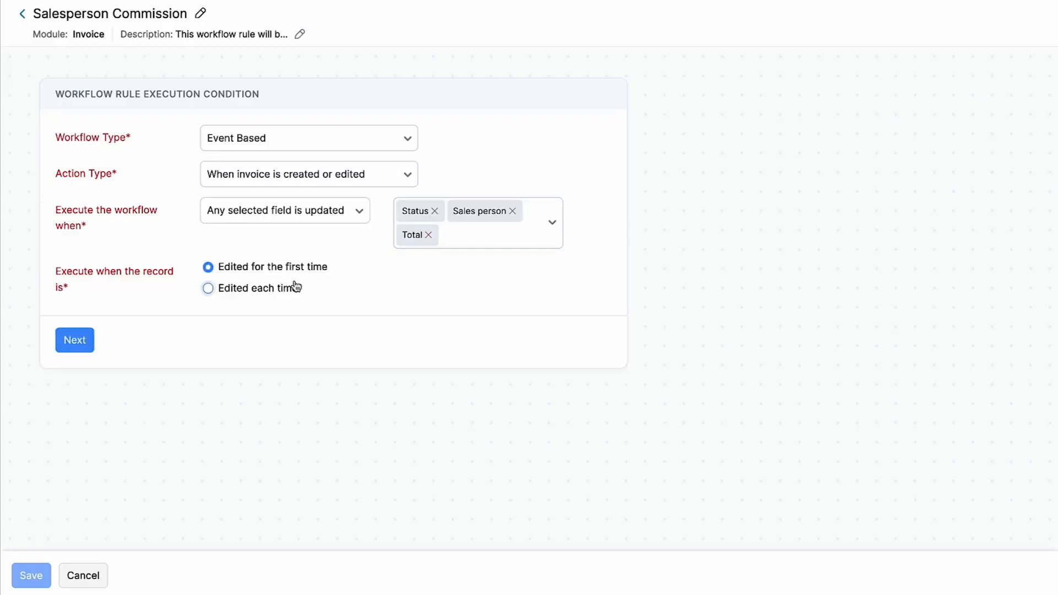
Make the rule execute each time the record is edited and add a criterion: Sales person is not empty and Status is Sent, or Status is Paid
{"action": "left_click", "coordinate": [291, 289]}
{"action": "left_click", "coordinate": [75, 342]}
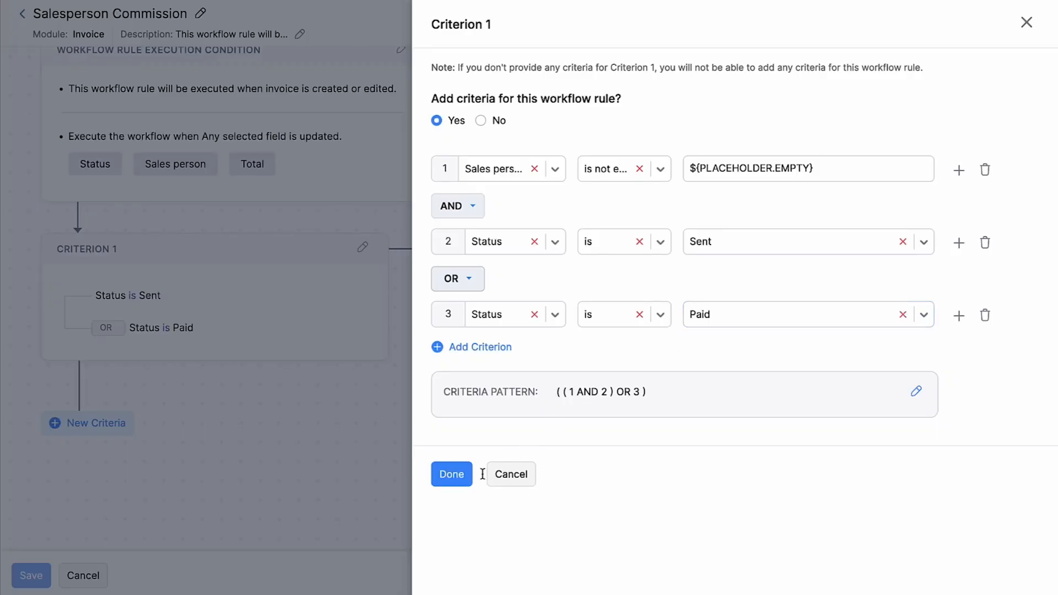
{"action": "left_click", "coordinate": [467, 474]}
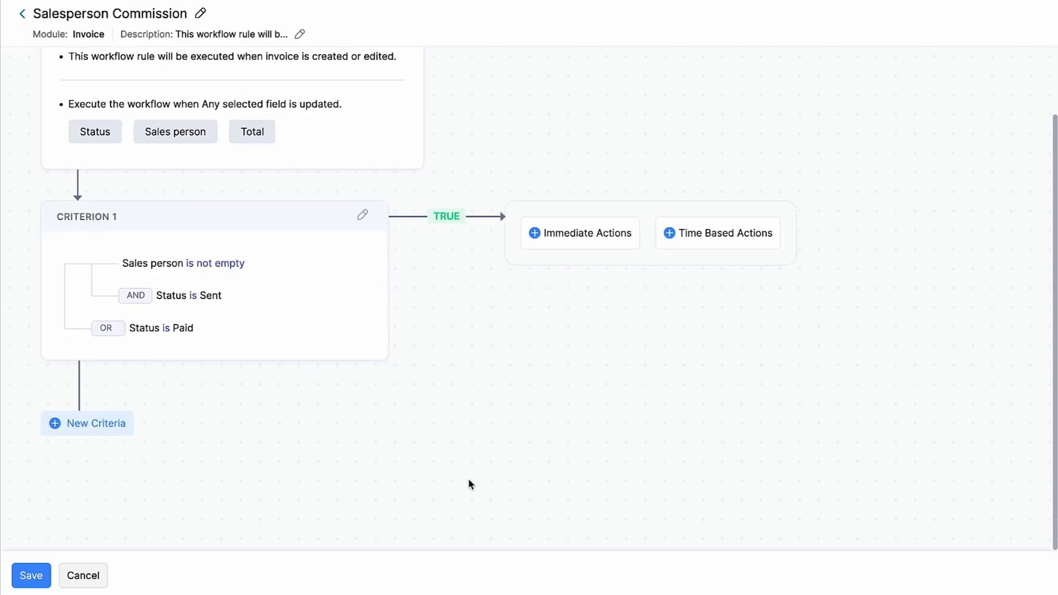
Add the commissiontosalesperson custom function as an immediate action and save the workflow rule
{"action": "left_click", "coordinate": [613, 239]}
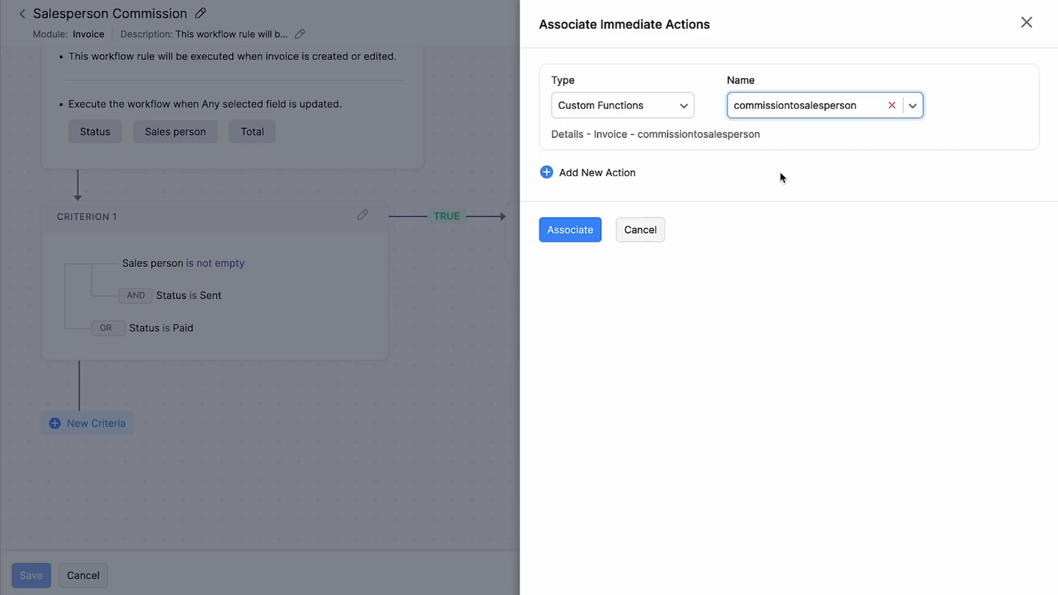
{"action": "left_click", "coordinate": [584, 236]}
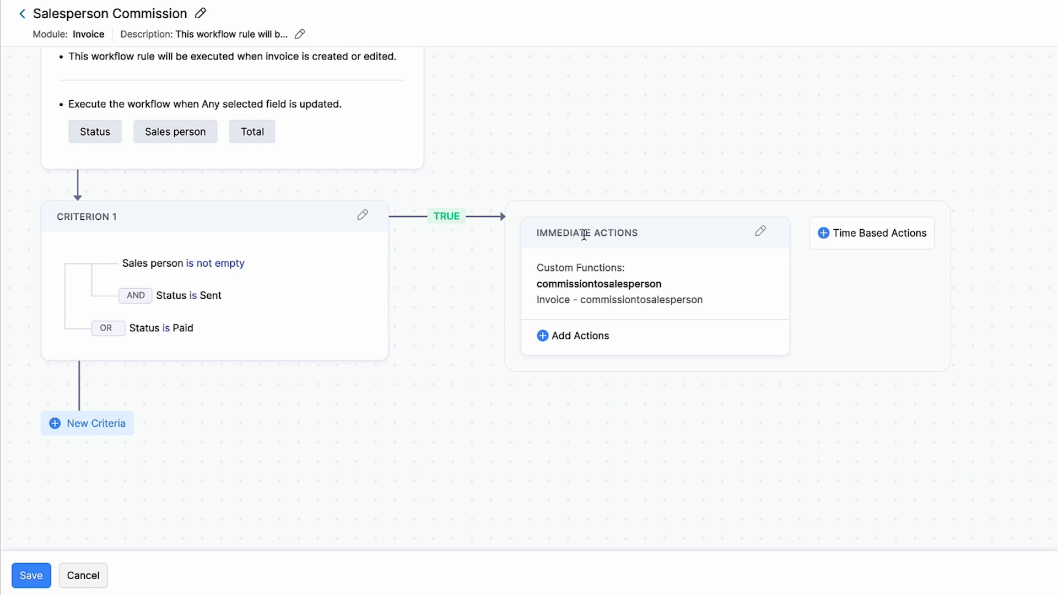
{"action": "left_click", "coordinate": [25, 574]}
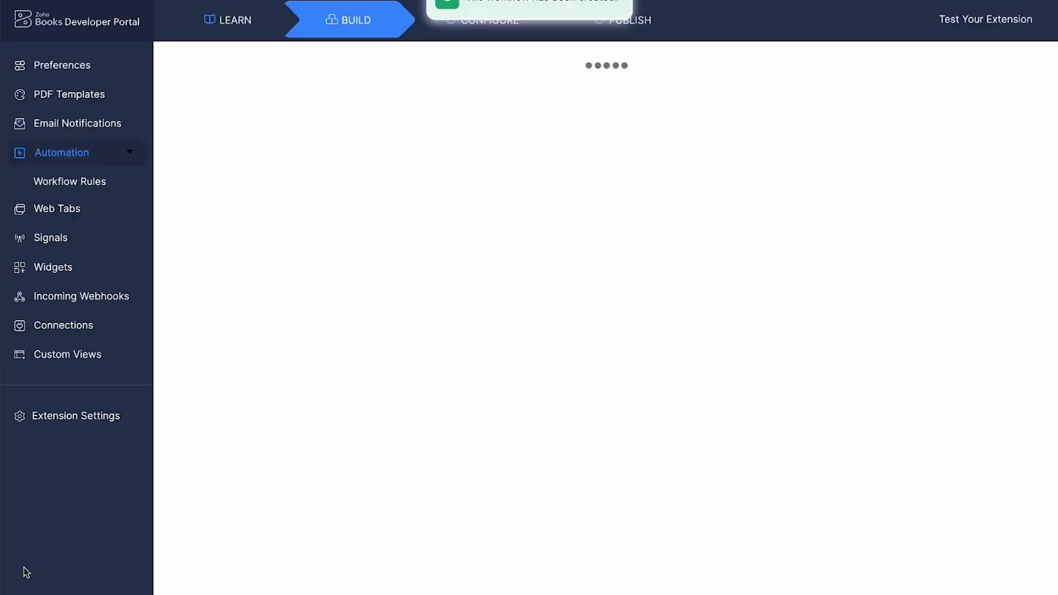